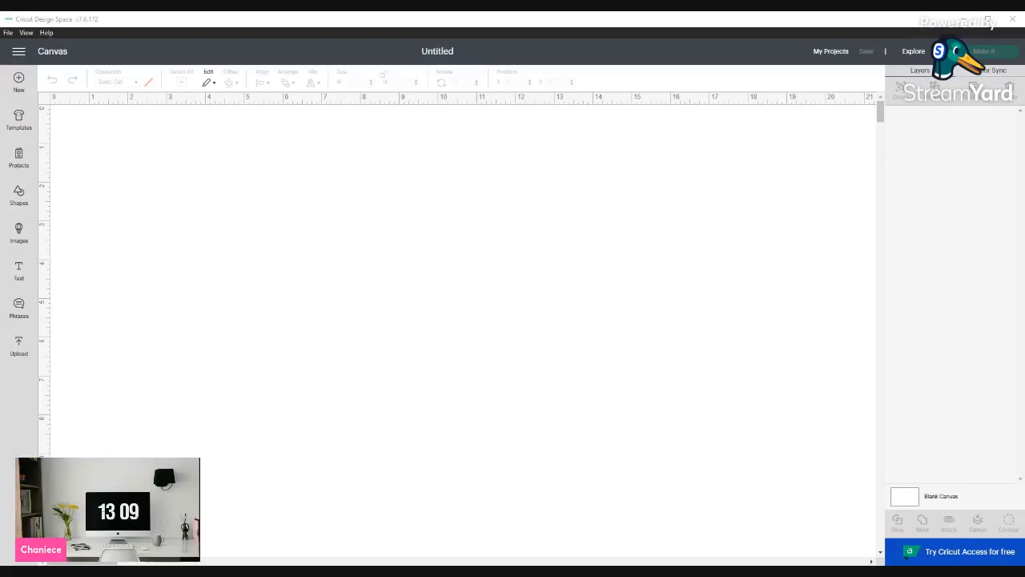
Place the raised fist image on the canvas and duplicate its group twice
click(336, 543)
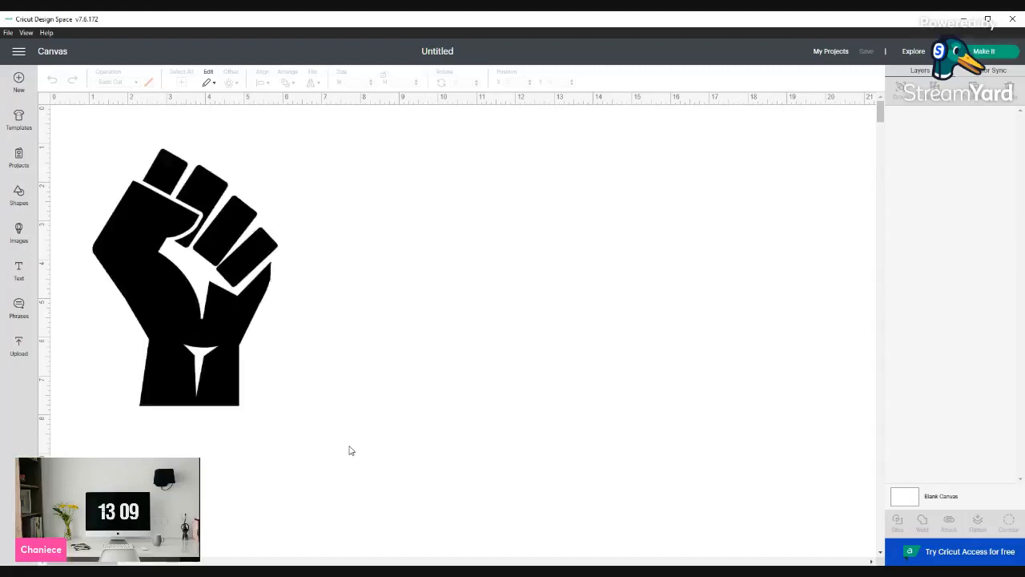
click(540, 316)
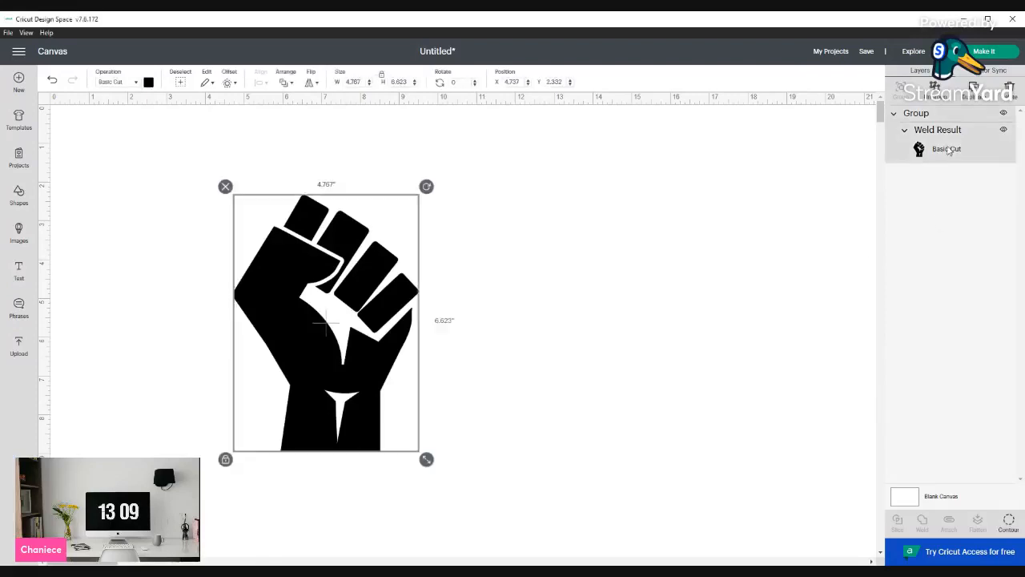
click(915, 114)
key(ctrl+d)
key(ctrl+d)
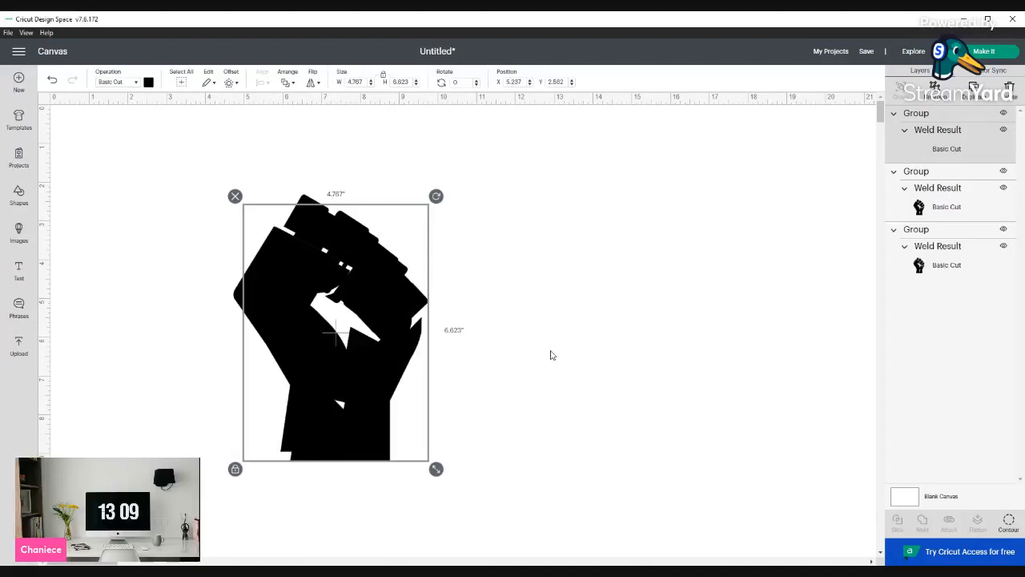
Select all three fist copies and center them on top of each other
click(591, 356)
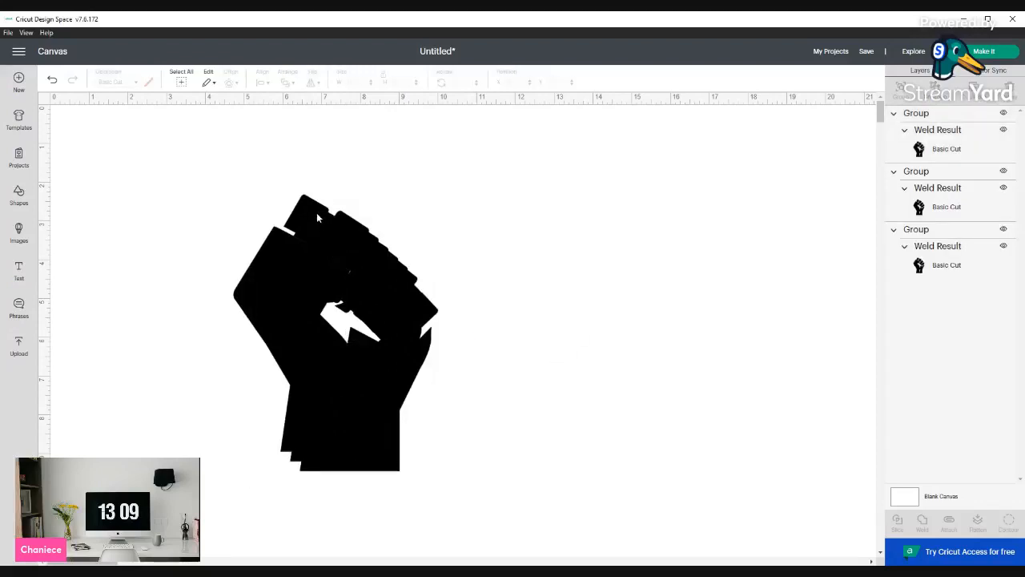
drag(181, 137, 583, 518)
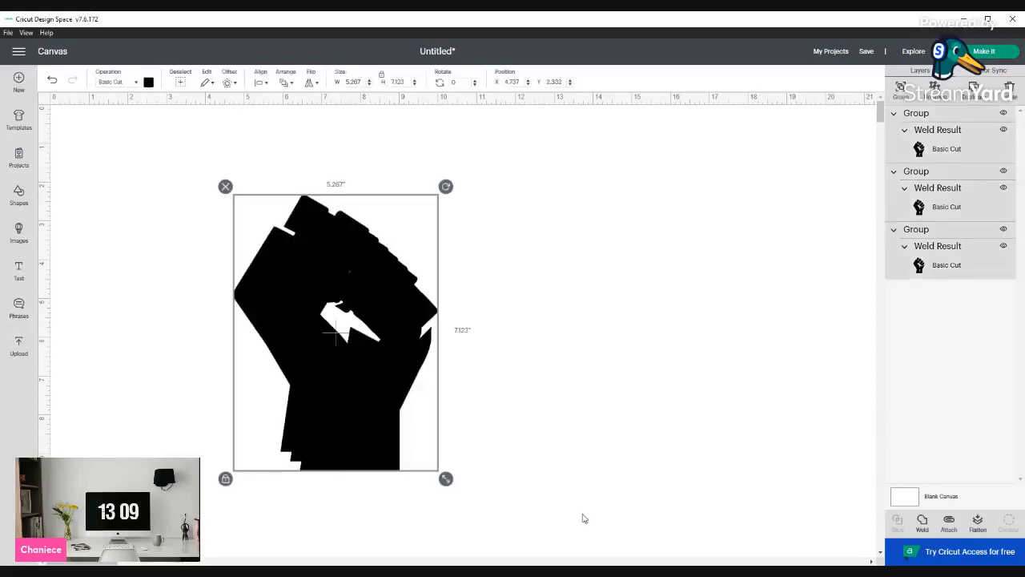
click(265, 83)
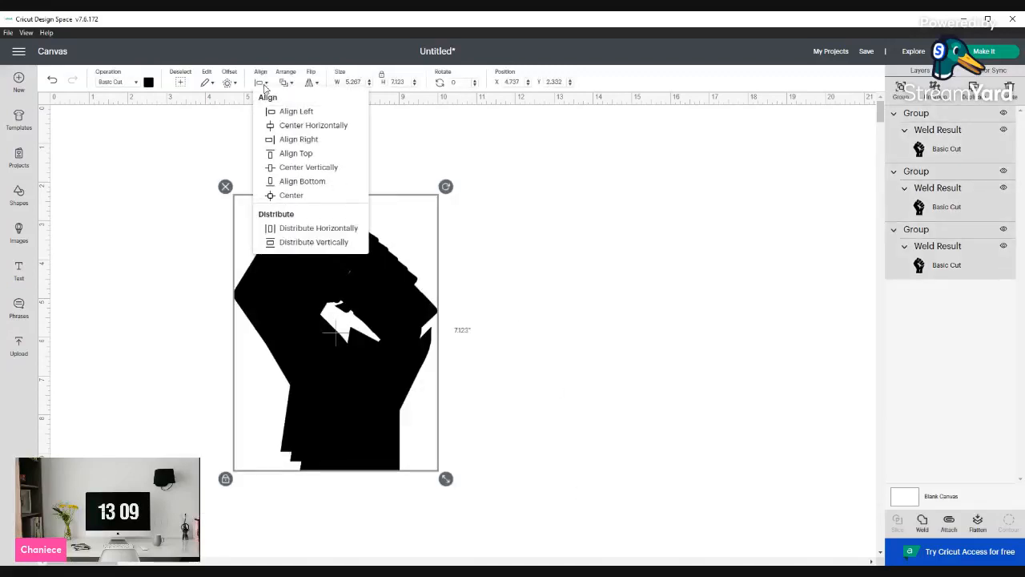
click(285, 195)
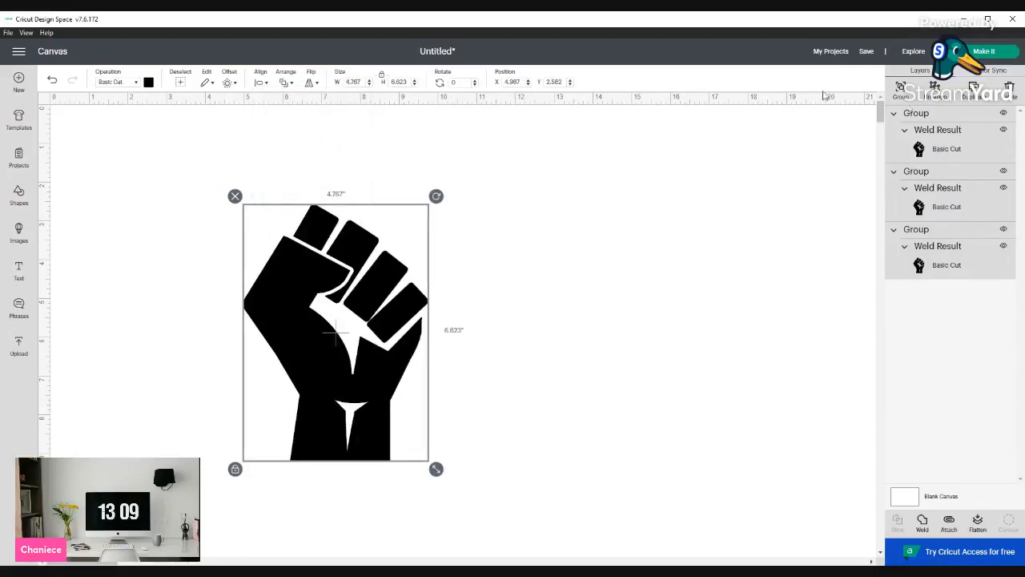
Open Contour on the top fist copy and hide its top and bottom finger segments
click(946, 148)
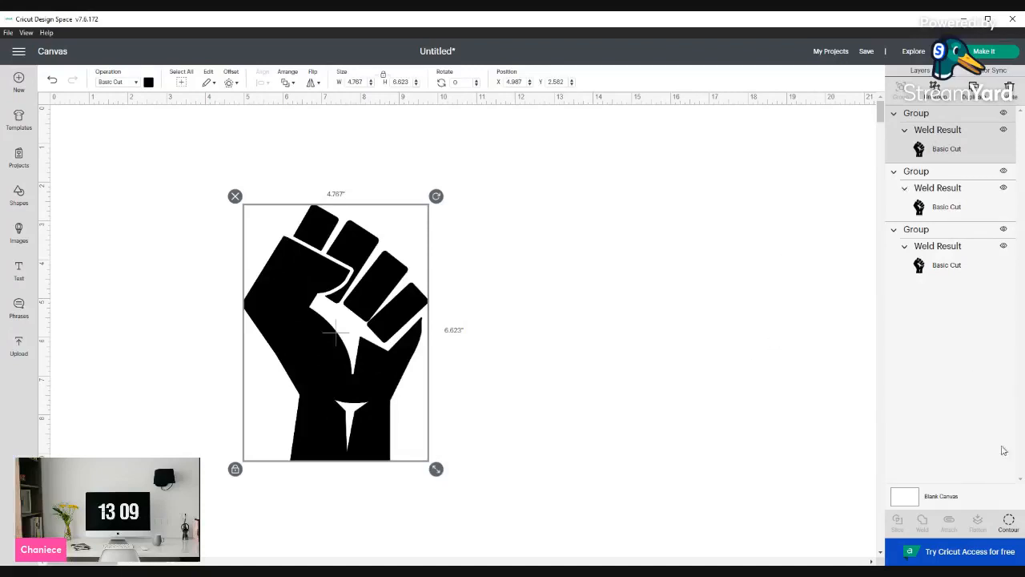
click(1011, 522)
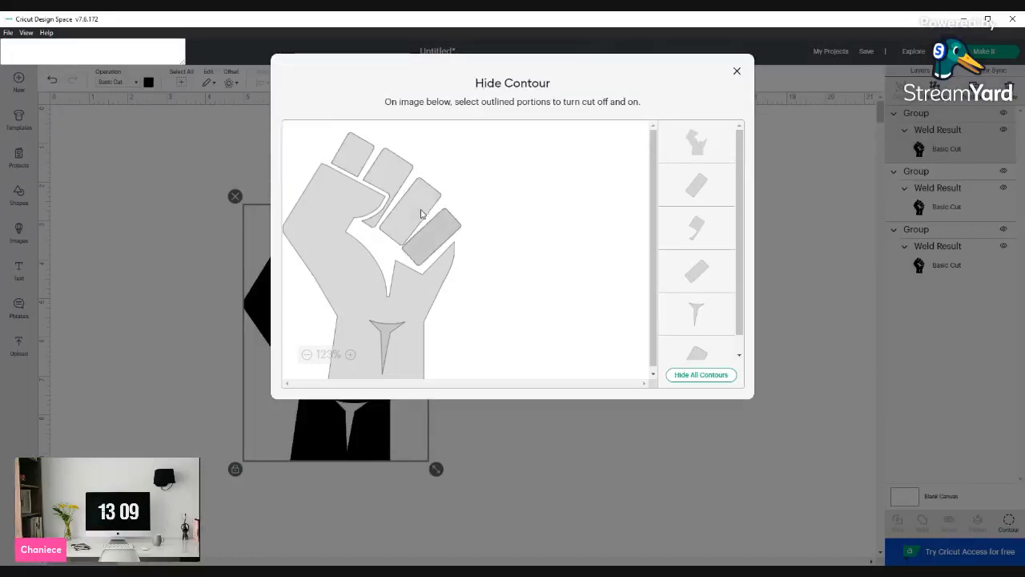
click(351, 158)
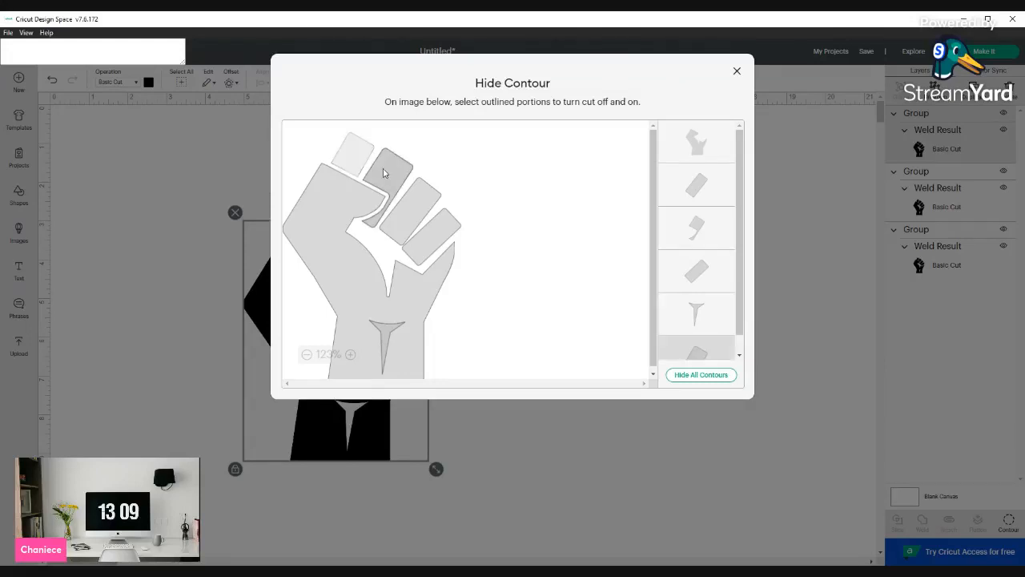
click(440, 233)
click(739, 472)
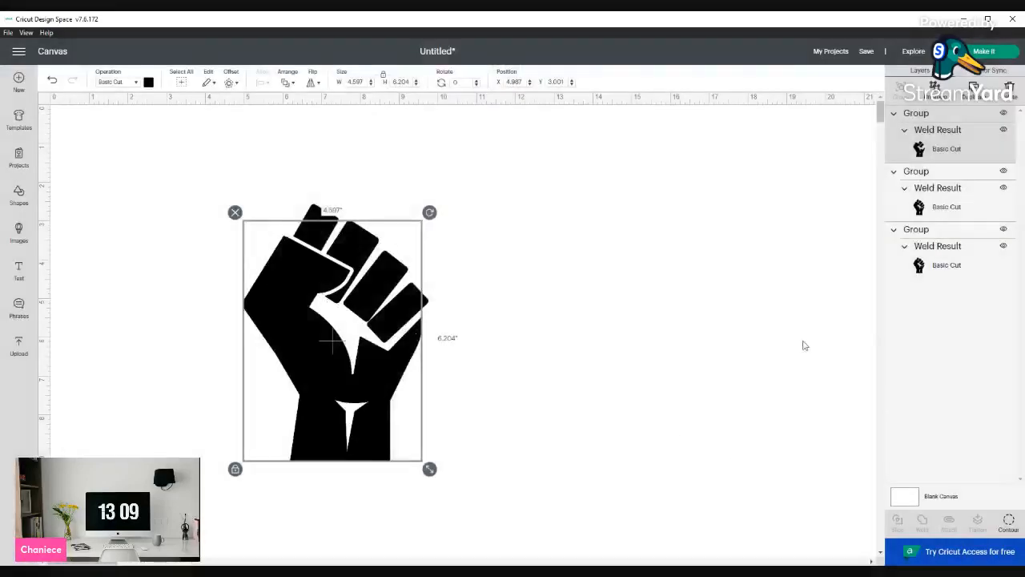
Hide the two other copies and hide the remaining finger contours on the top copy
click(1003, 171)
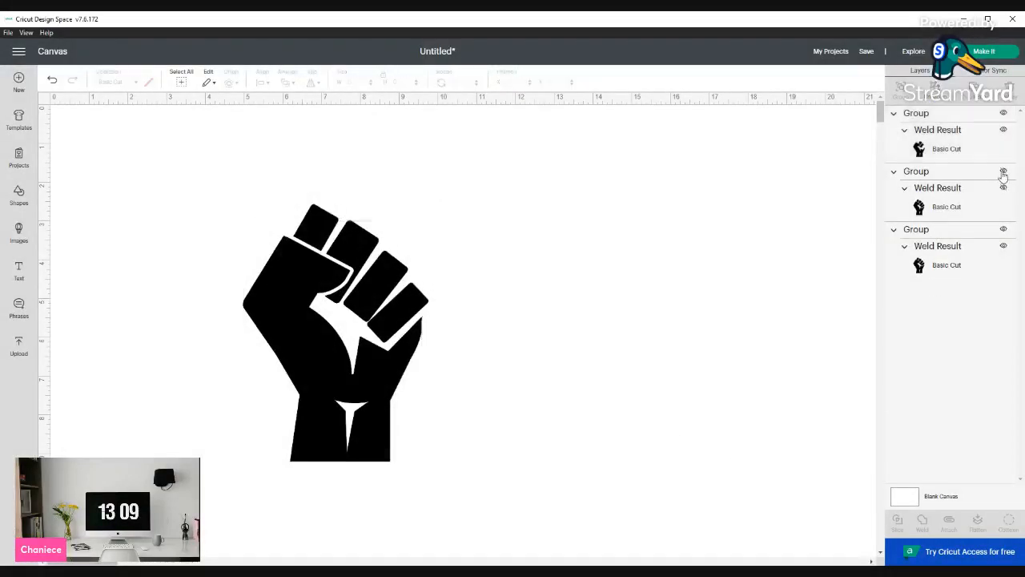
click(1002, 247)
click(987, 147)
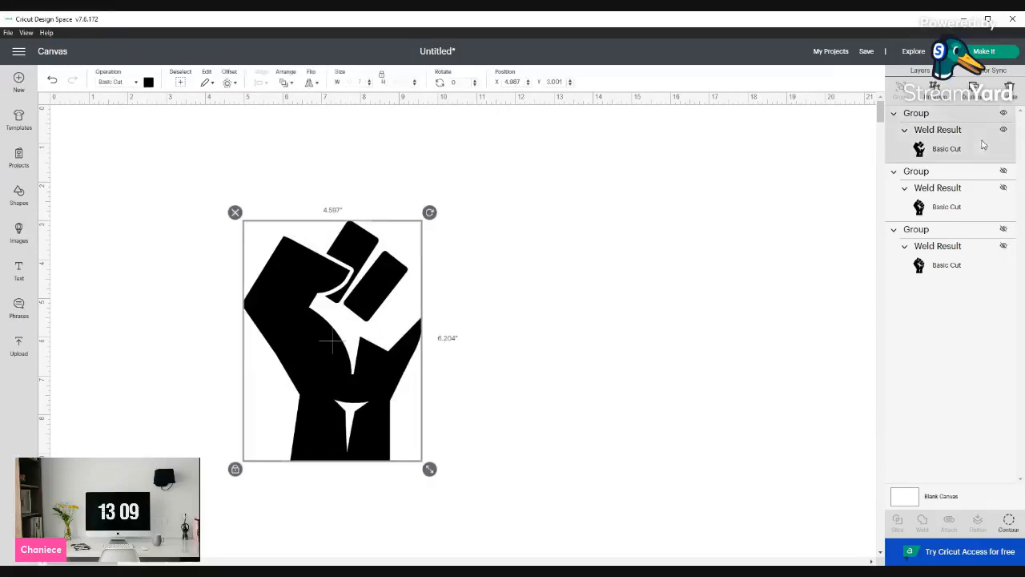
click(1009, 521)
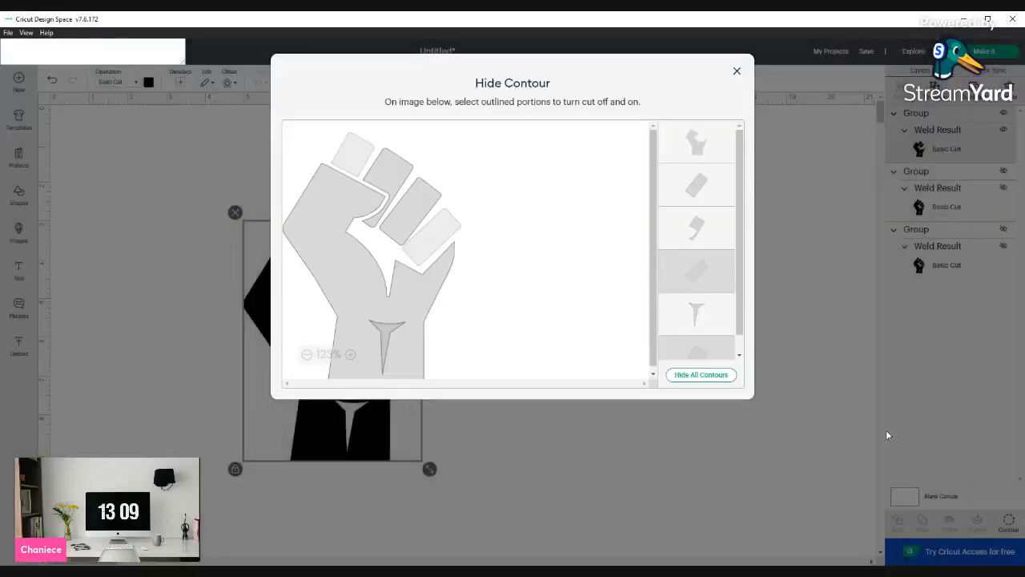
click(425, 201)
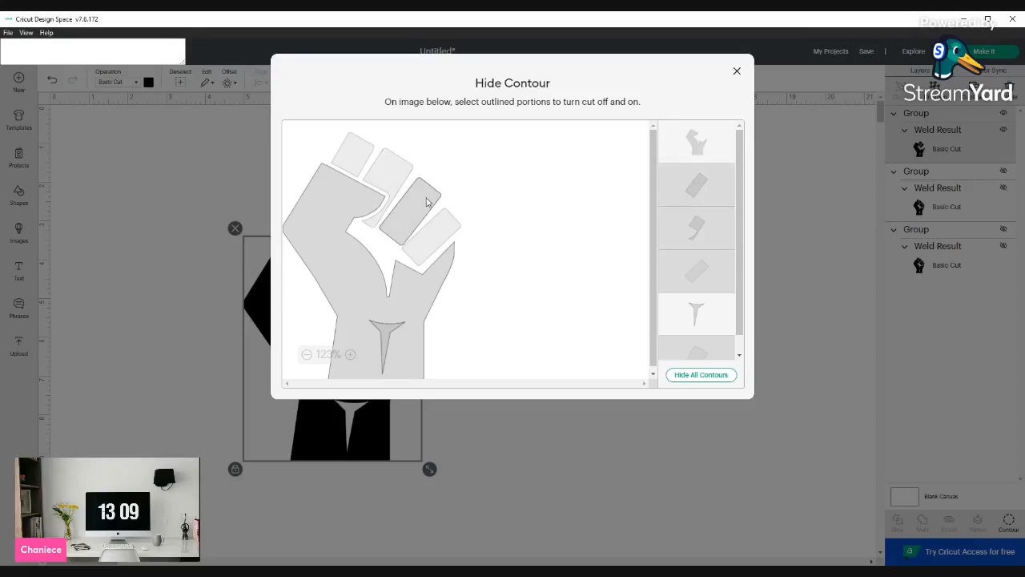
click(749, 476)
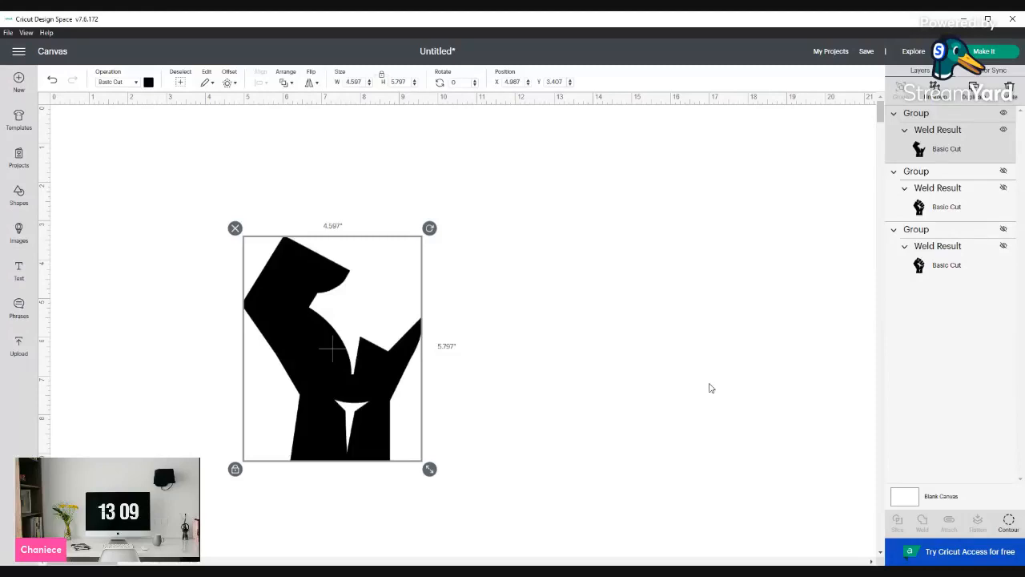
Change the top copy's color to yellow
click(148, 83)
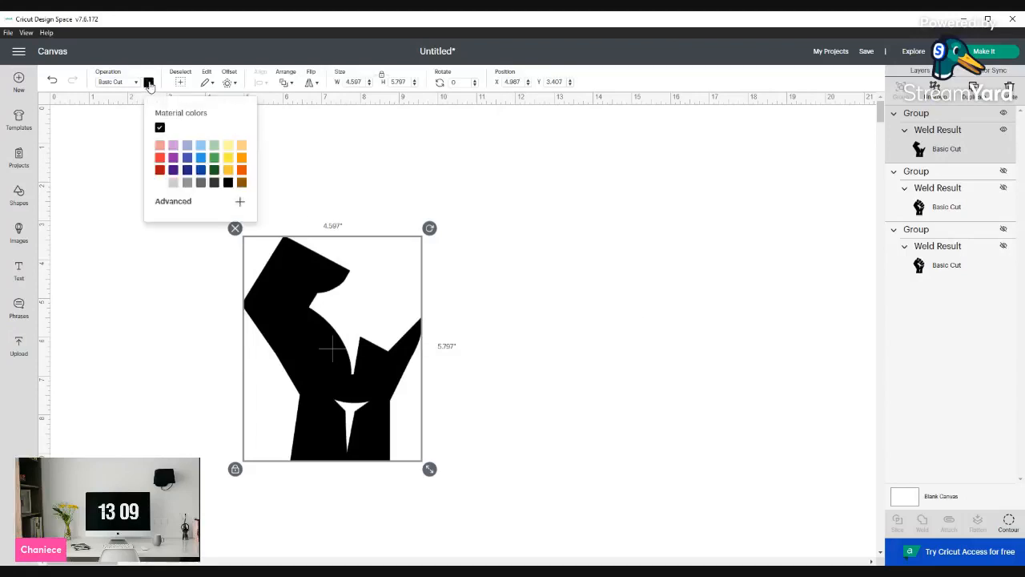
click(229, 158)
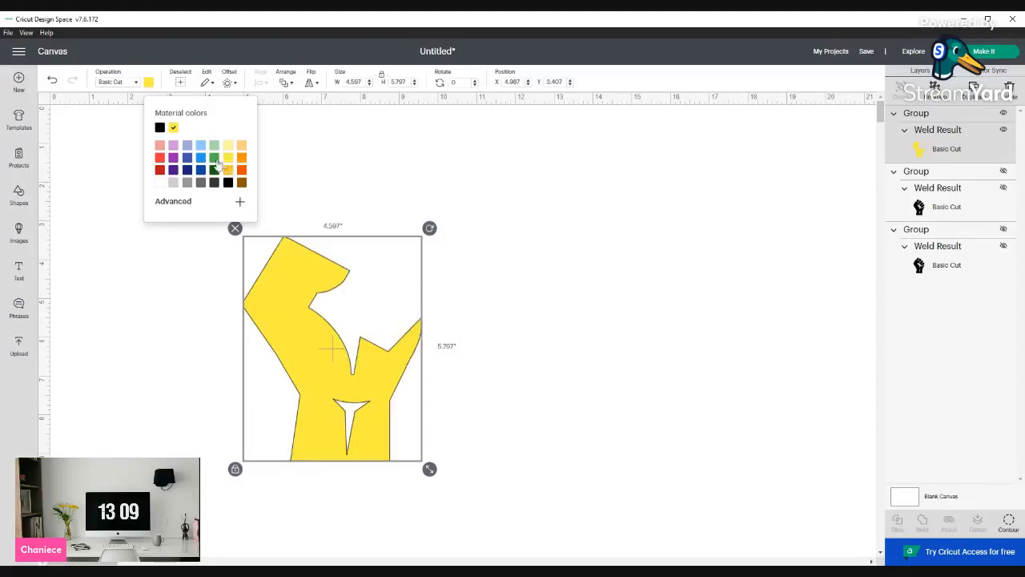
Make the second fist copy visible again and select it
click(927, 209)
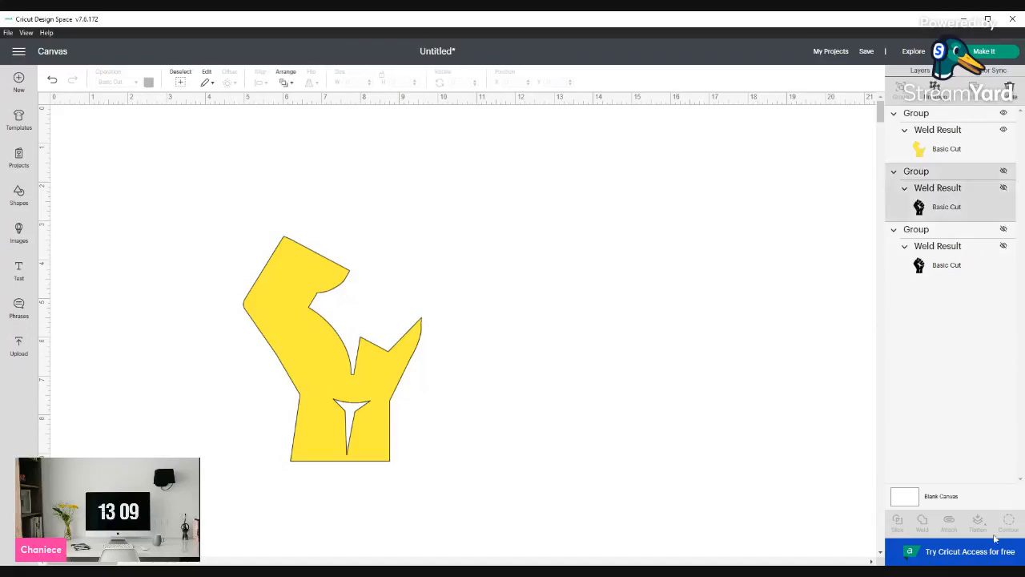
click(1002, 171)
click(980, 201)
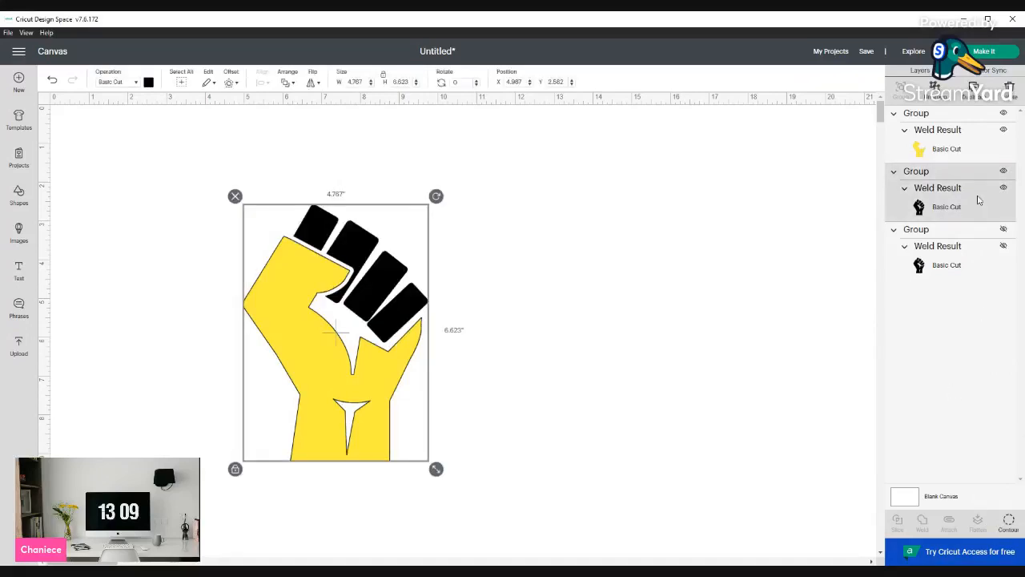
In Contour for the second copy, hide the hand and every finger except the third finger
click(1008, 519)
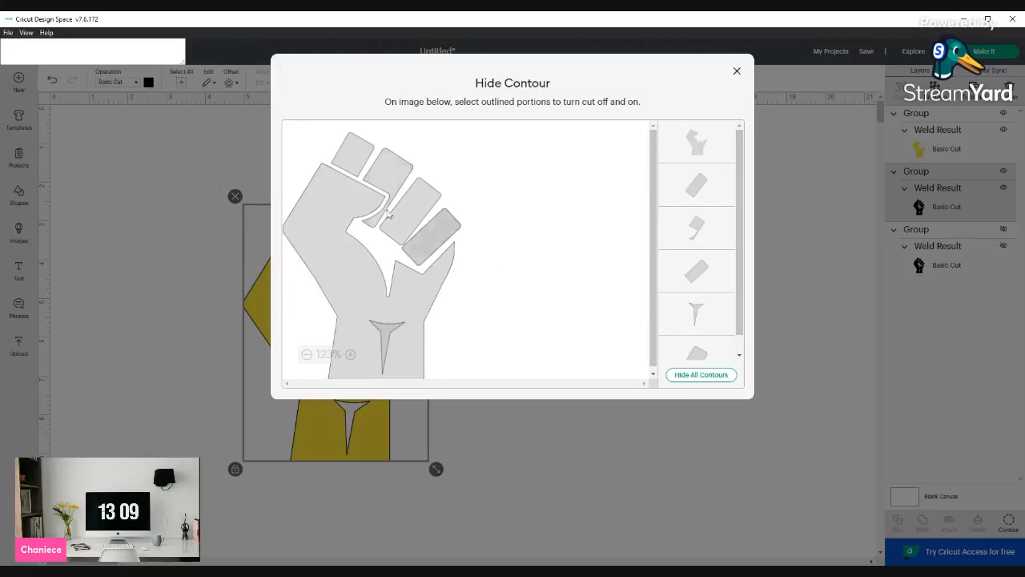
click(332, 206)
click(422, 218)
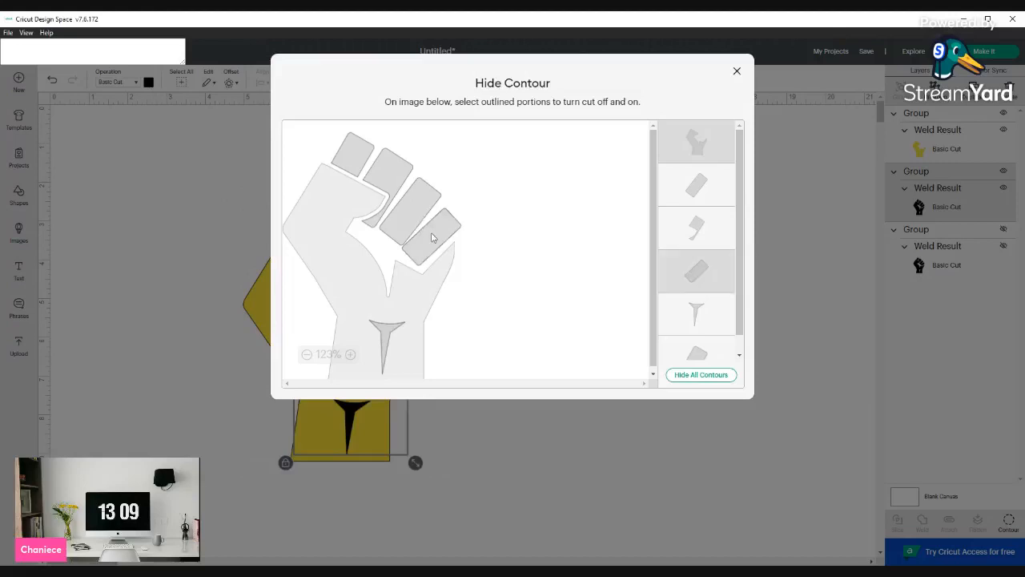
click(431, 235)
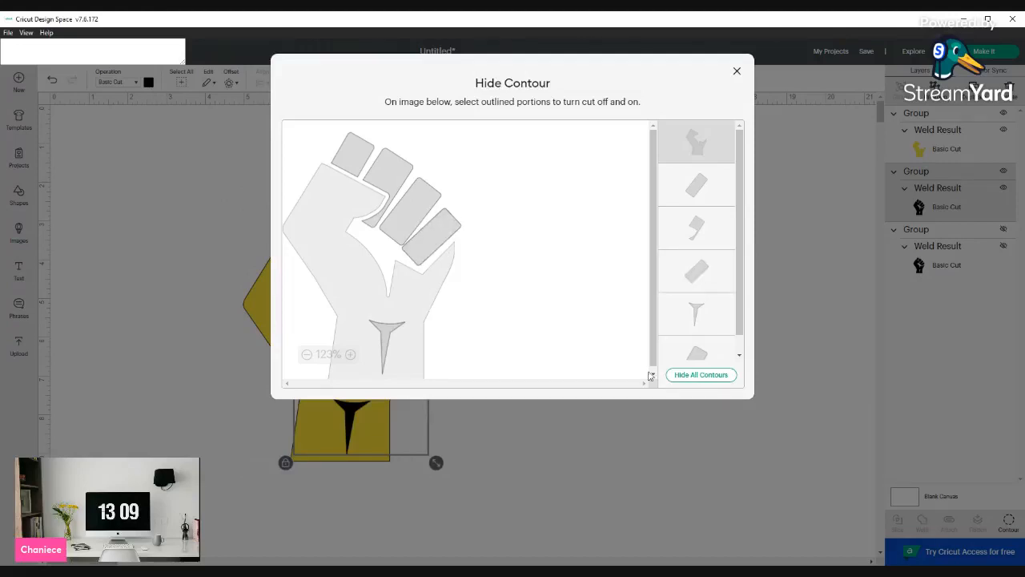
drag(737, 232, 750, 156)
click(414, 201)
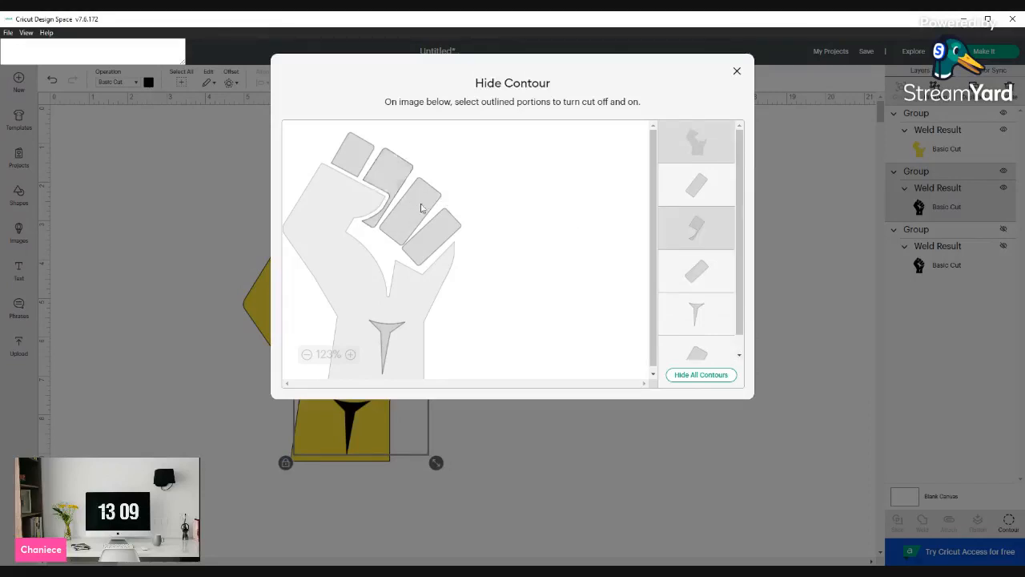
click(447, 232)
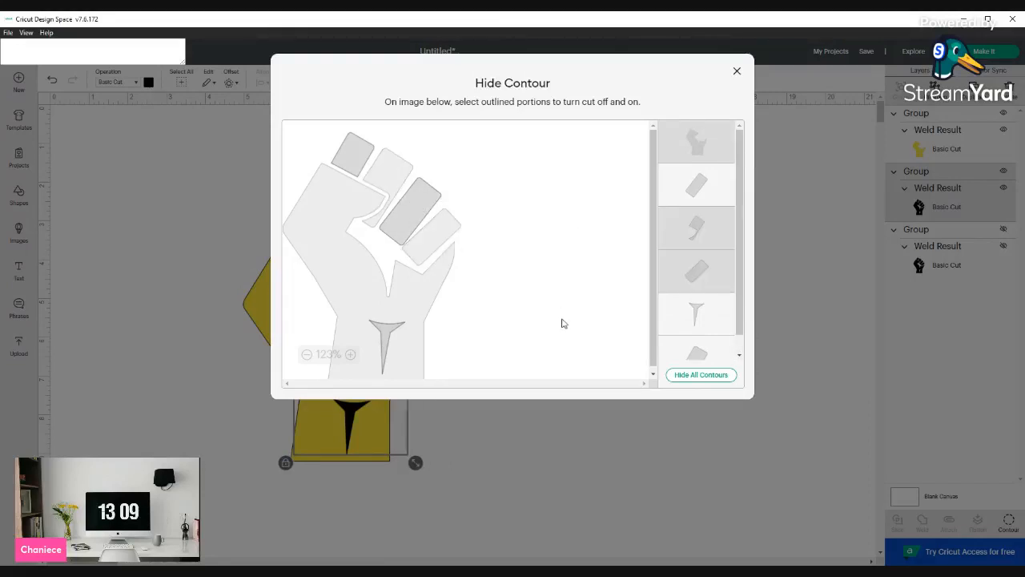
click(354, 154)
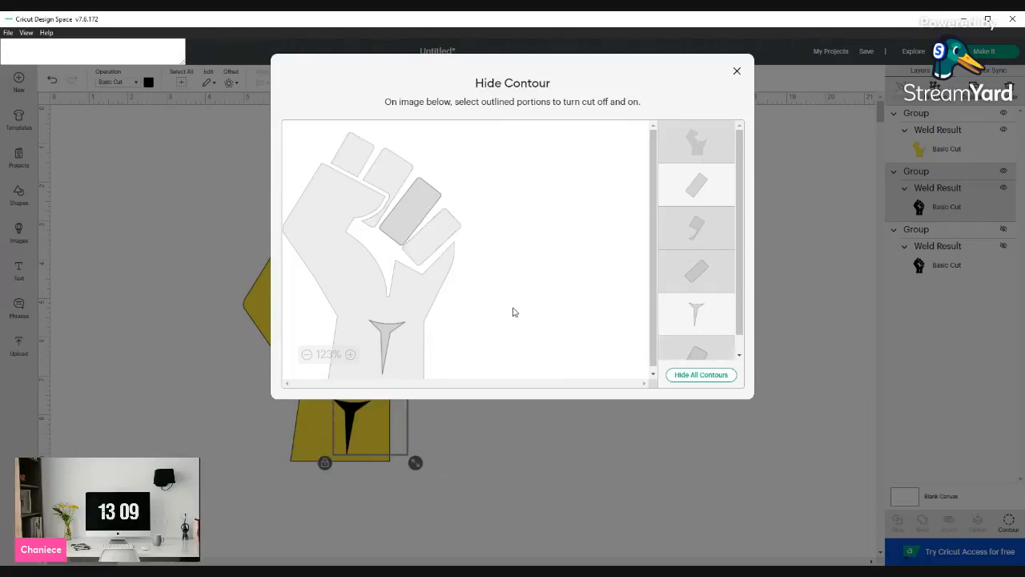
scroll(742, 220, down, 2)
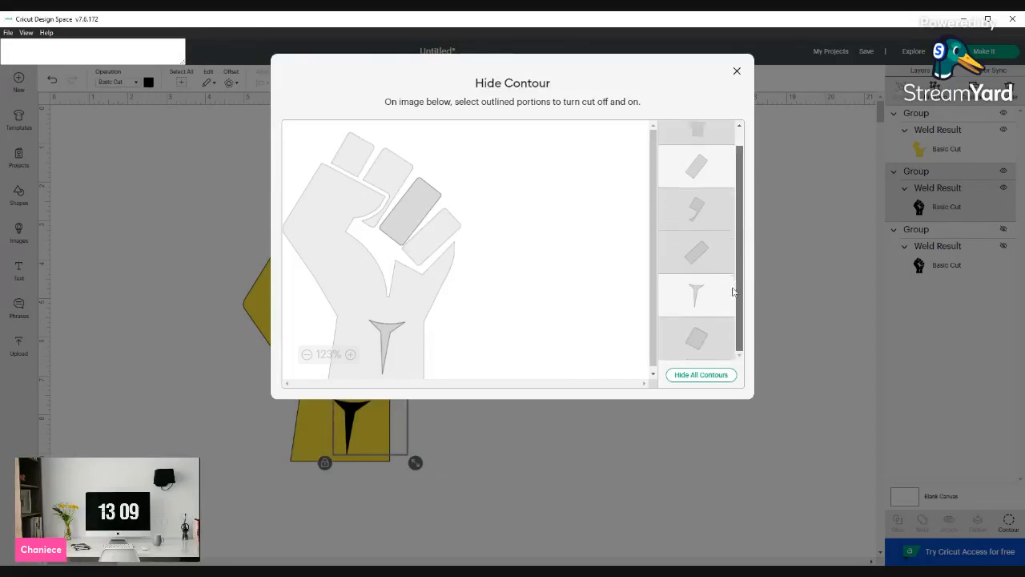
scroll(729, 255, up, 1)
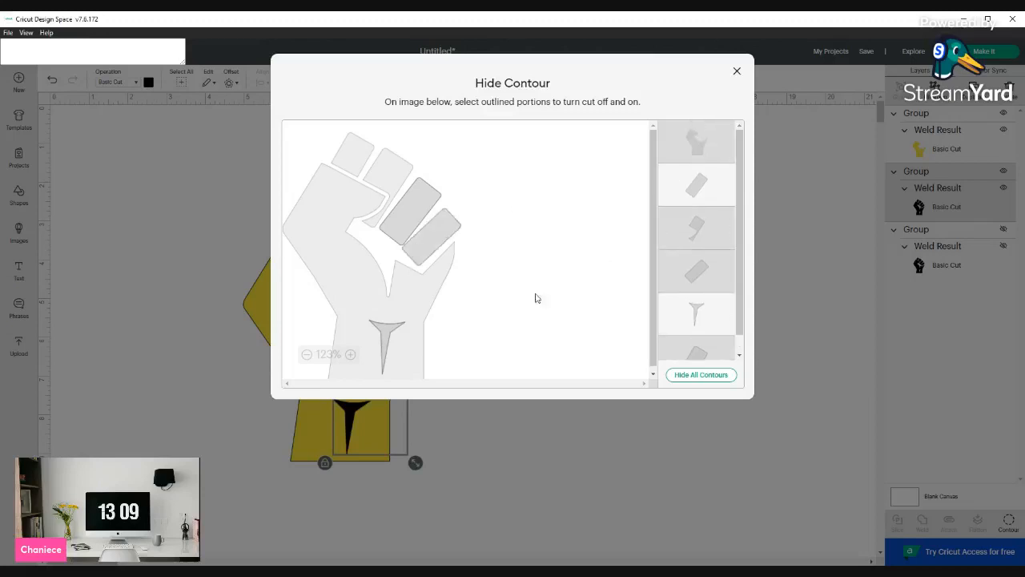
click(737, 72)
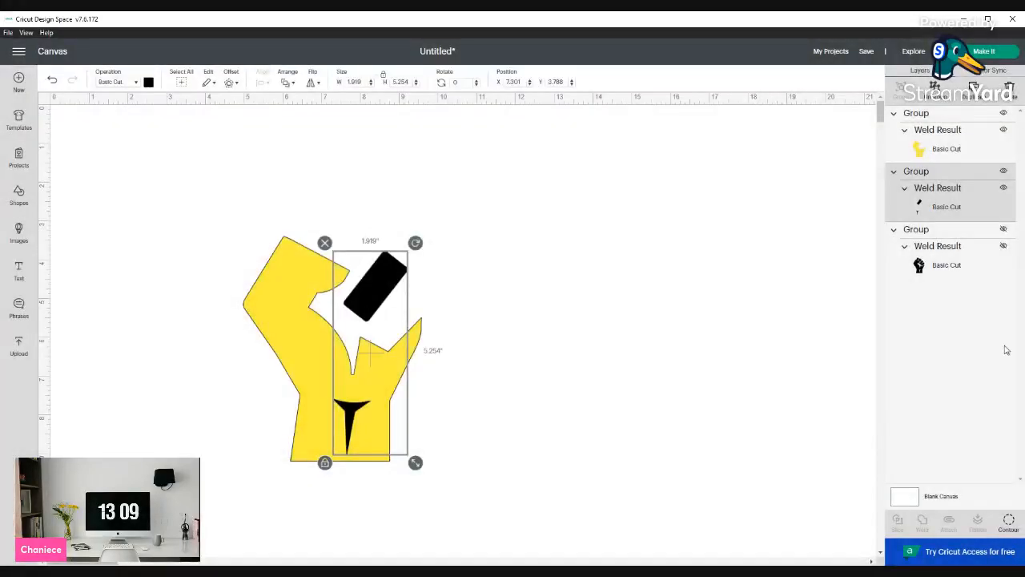
Reopen Contour for the second fist copy and hide the hand plus third and fourth fingers, leaving the first two fingers
click(967, 251)
click(973, 210)
click(1009, 522)
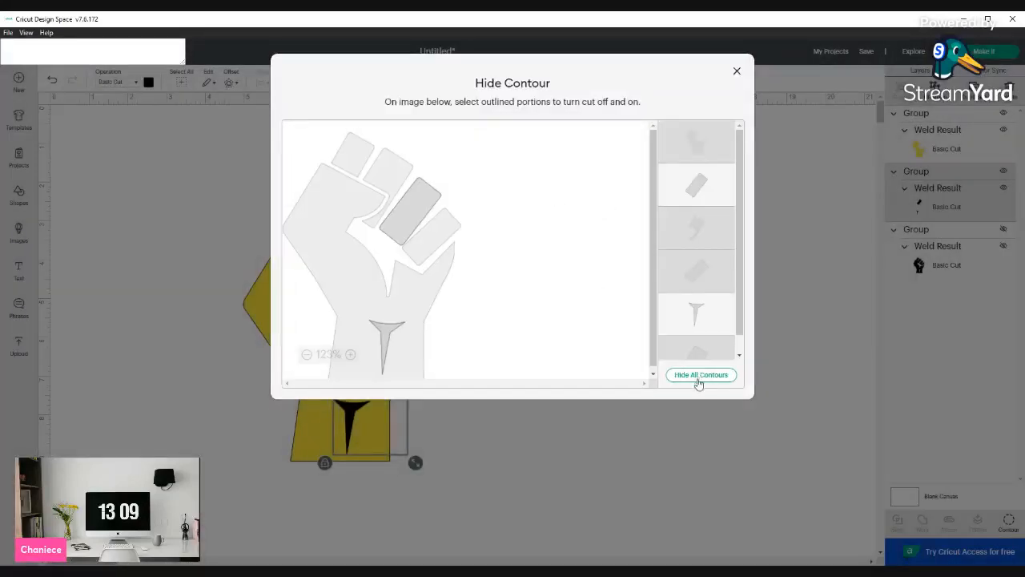
click(696, 376)
click(699, 376)
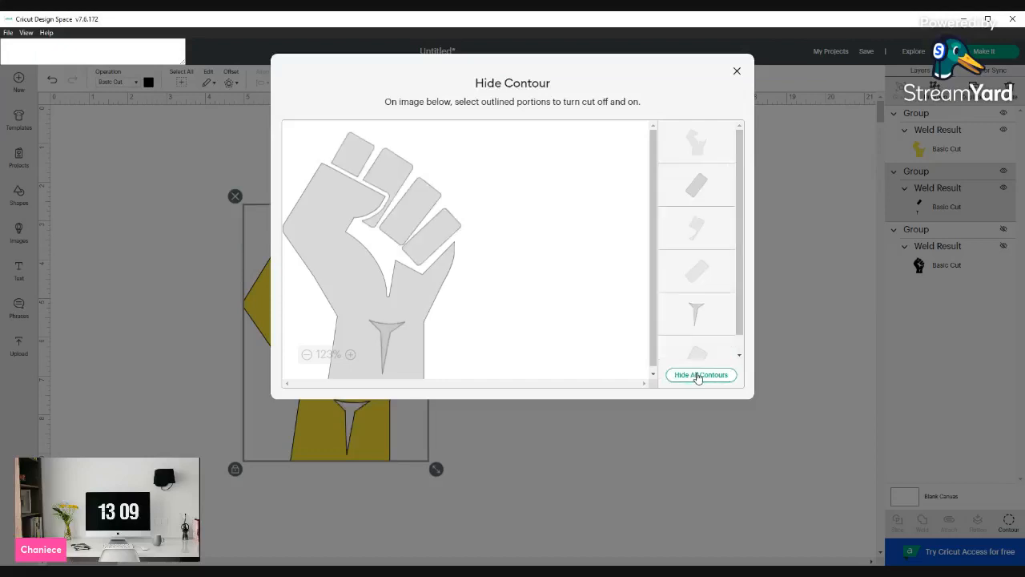
click(439, 217)
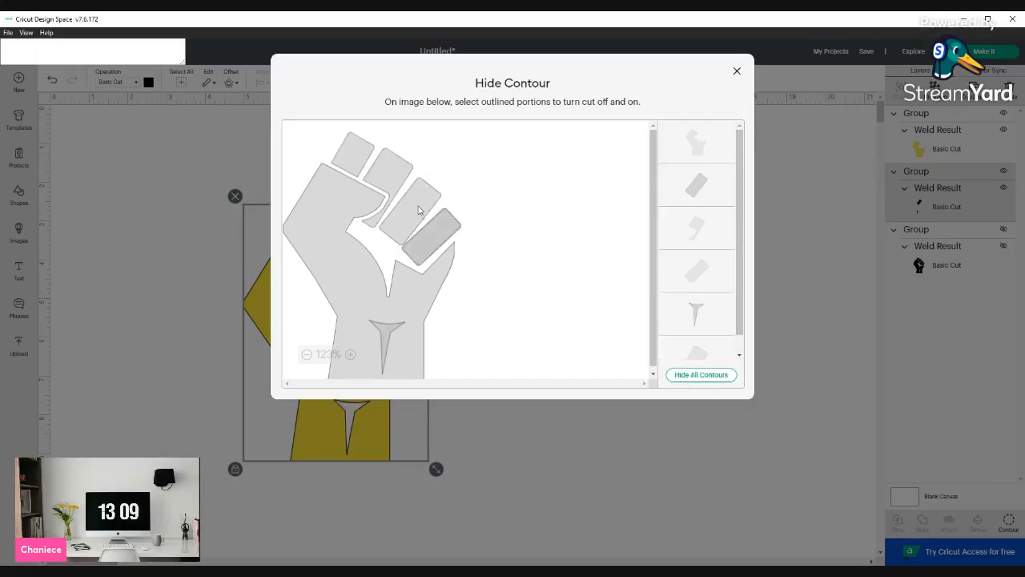
click(337, 255)
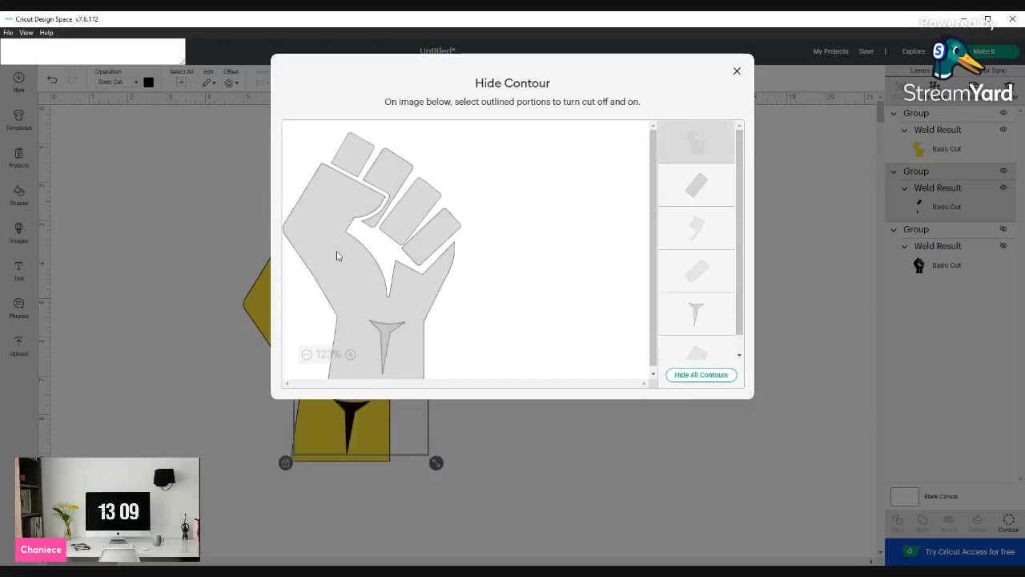
click(441, 232)
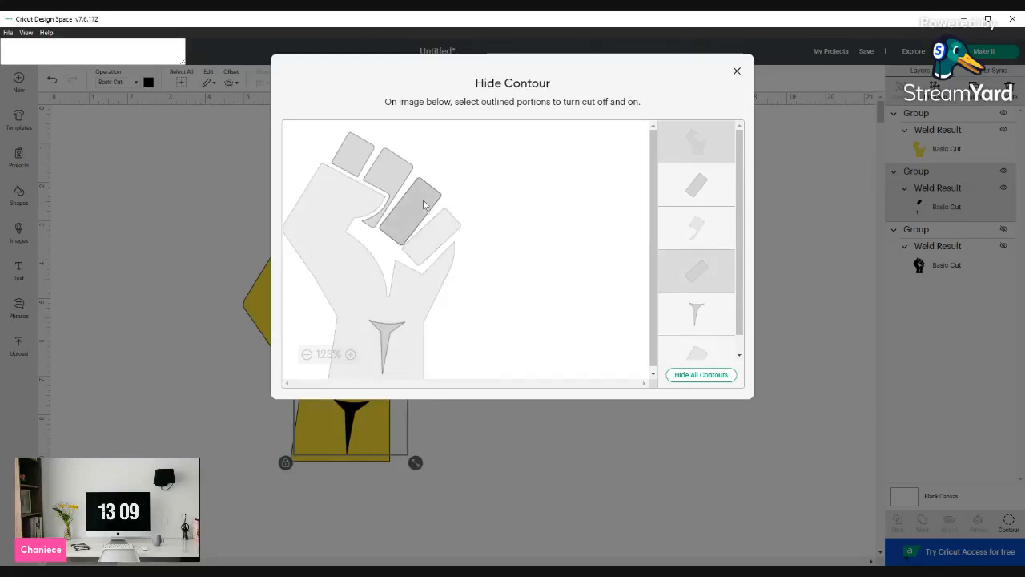
click(424, 205)
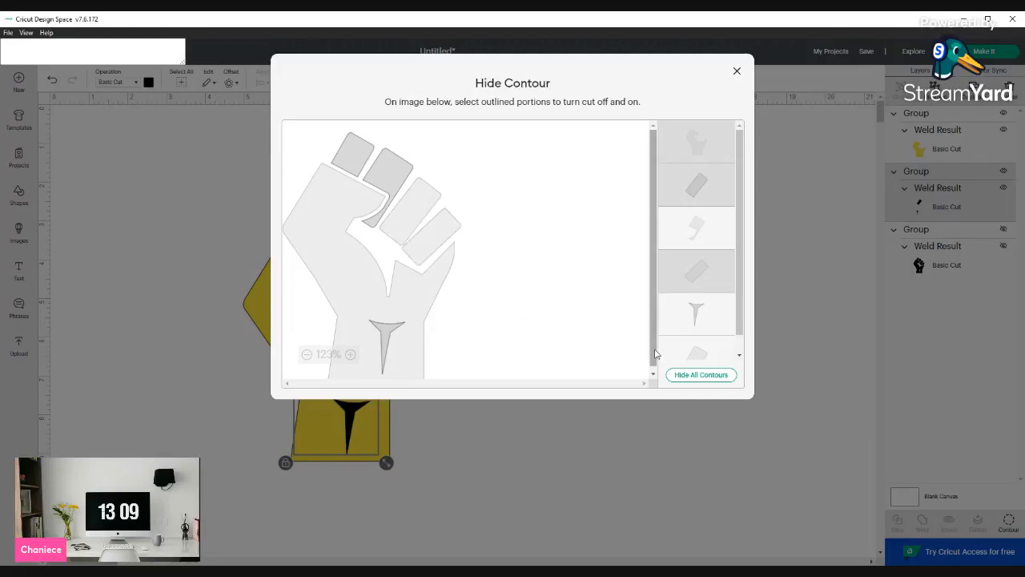
click(717, 451)
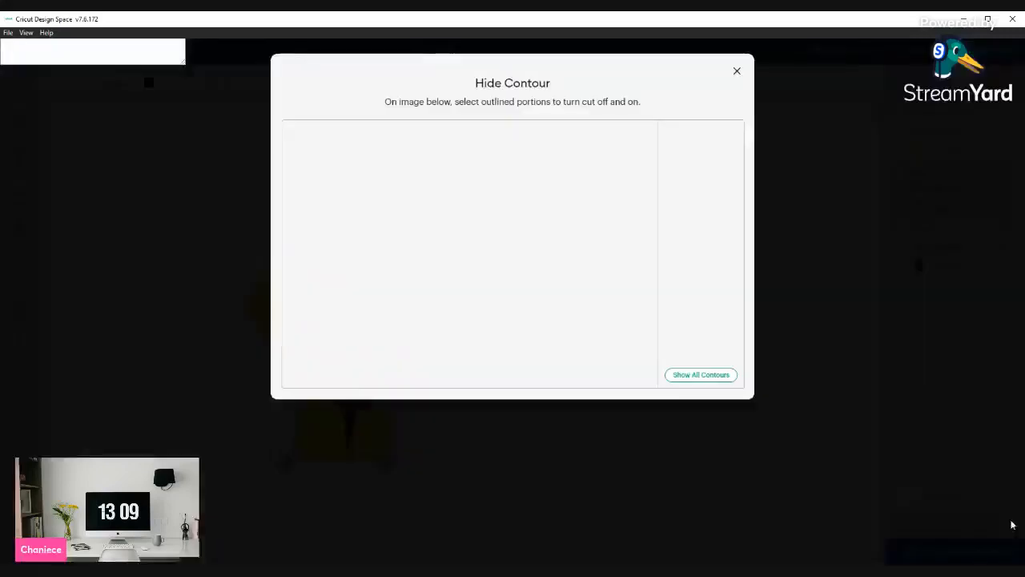
Hide the wrist contour on the second copy and change its color to red
click(1009, 522)
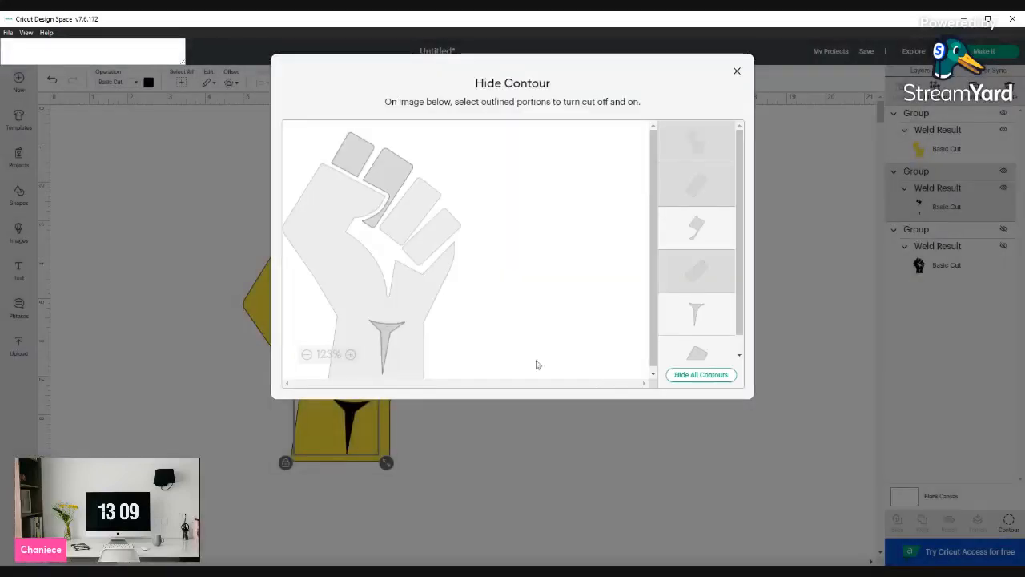
click(384, 336)
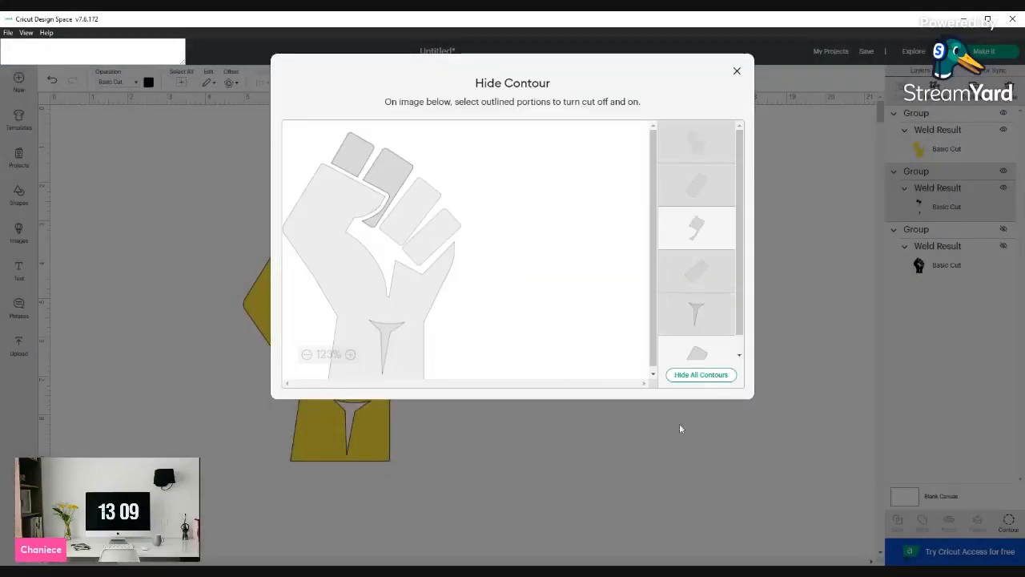
click(715, 454)
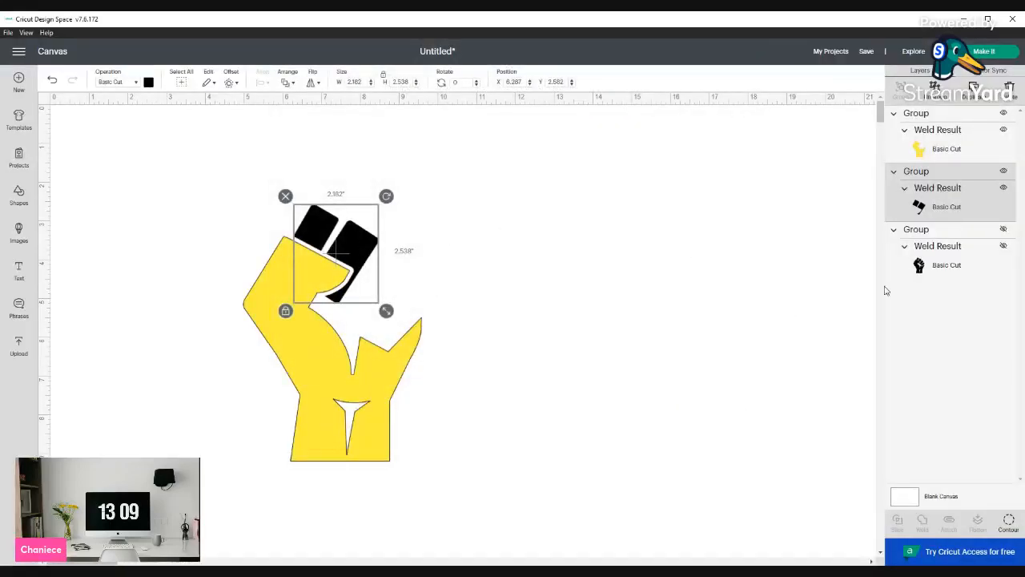
click(149, 82)
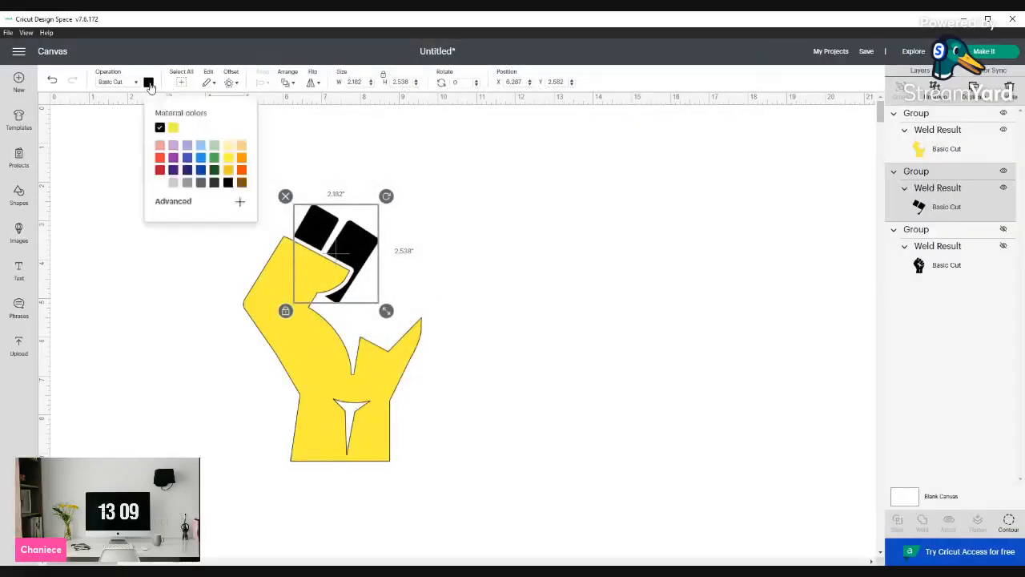
click(160, 170)
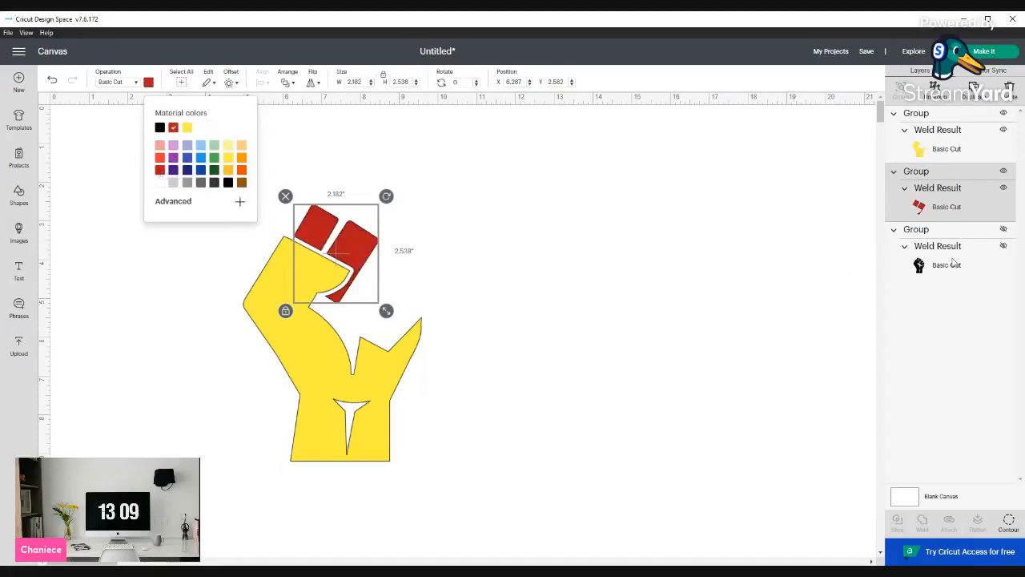
Show the third fist copy and, in Contour, hide its hand, first two fingers and wrist piece
click(1003, 231)
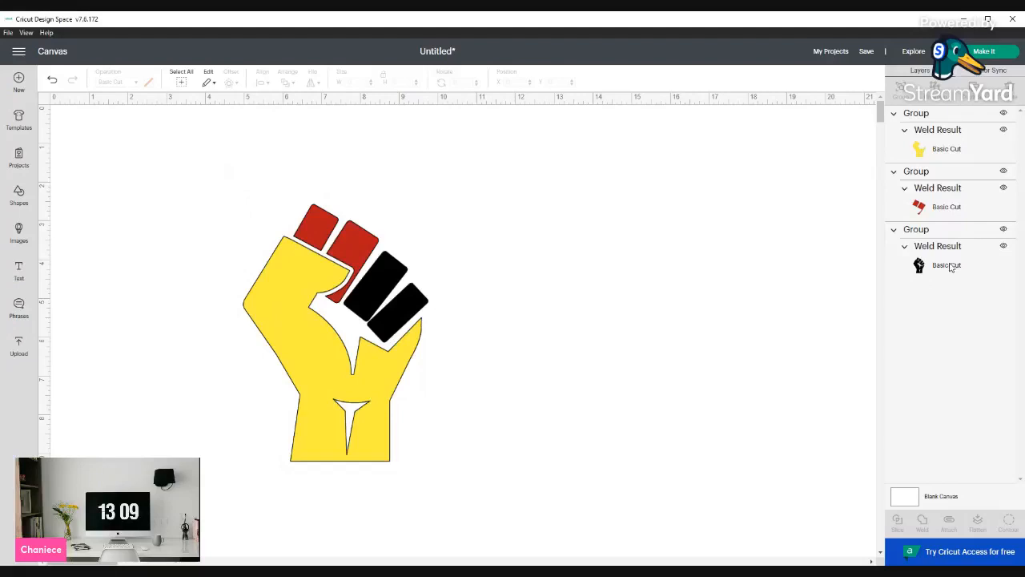
click(951, 268)
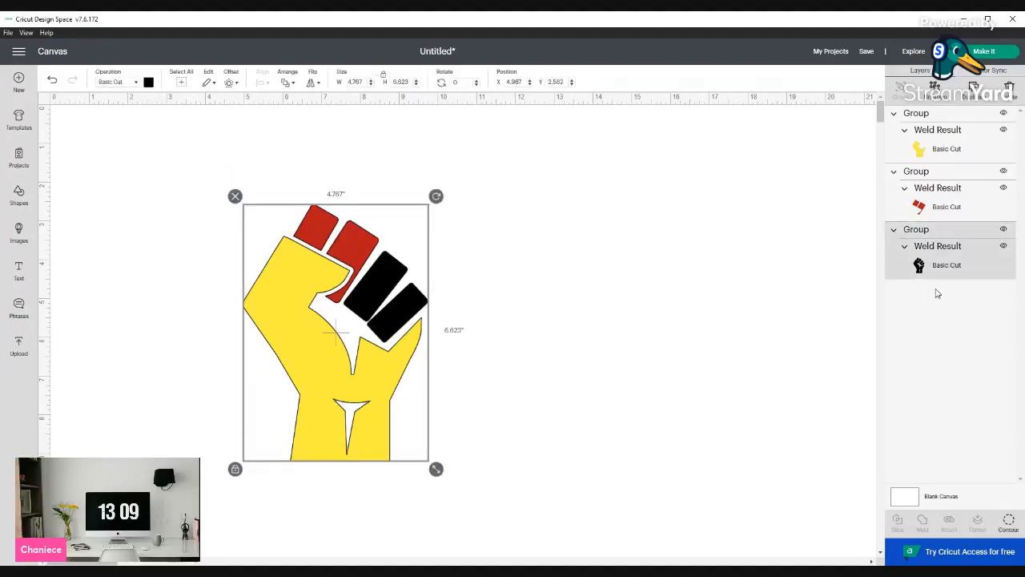
click(1009, 522)
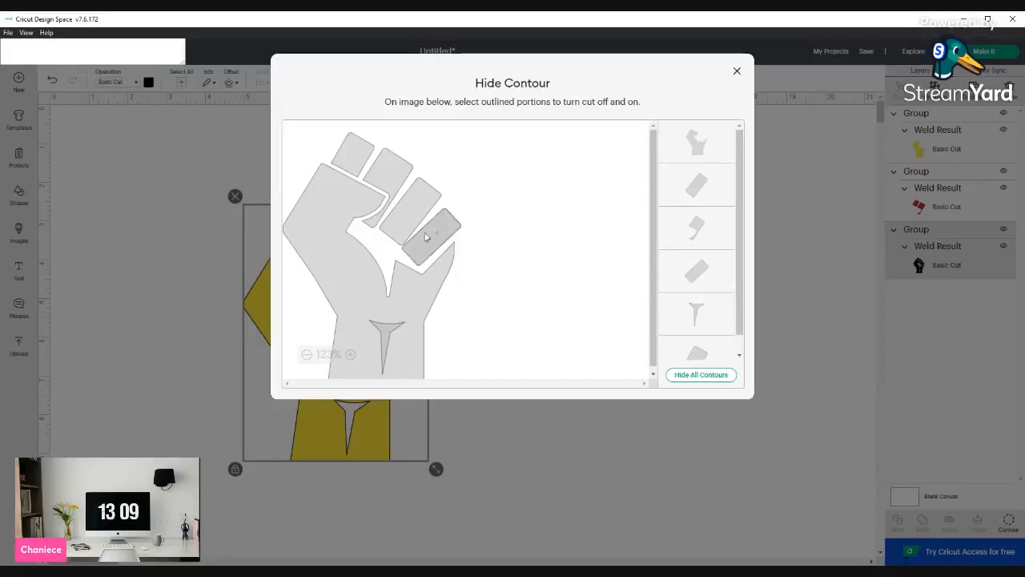
click(323, 207)
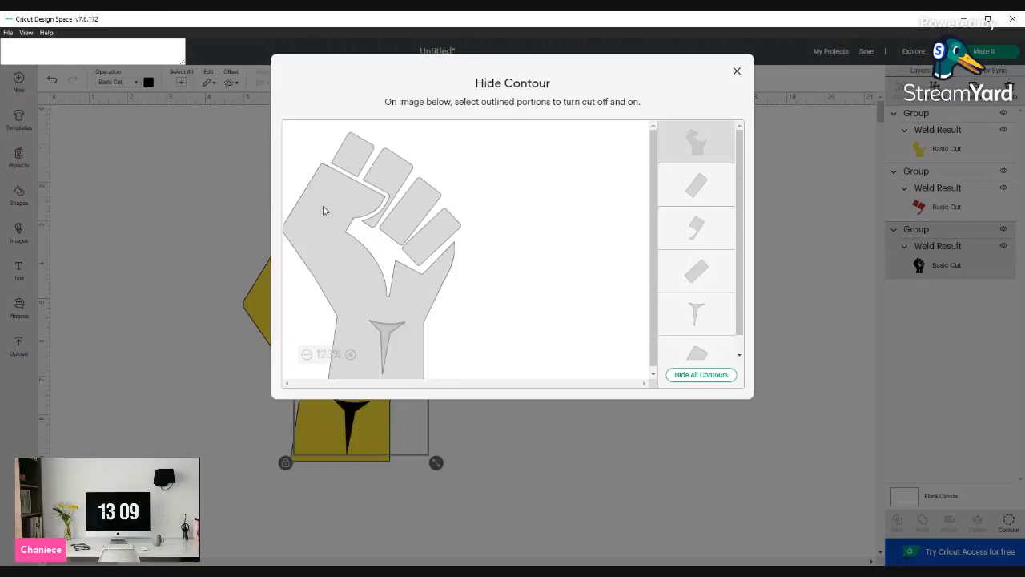
click(352, 165)
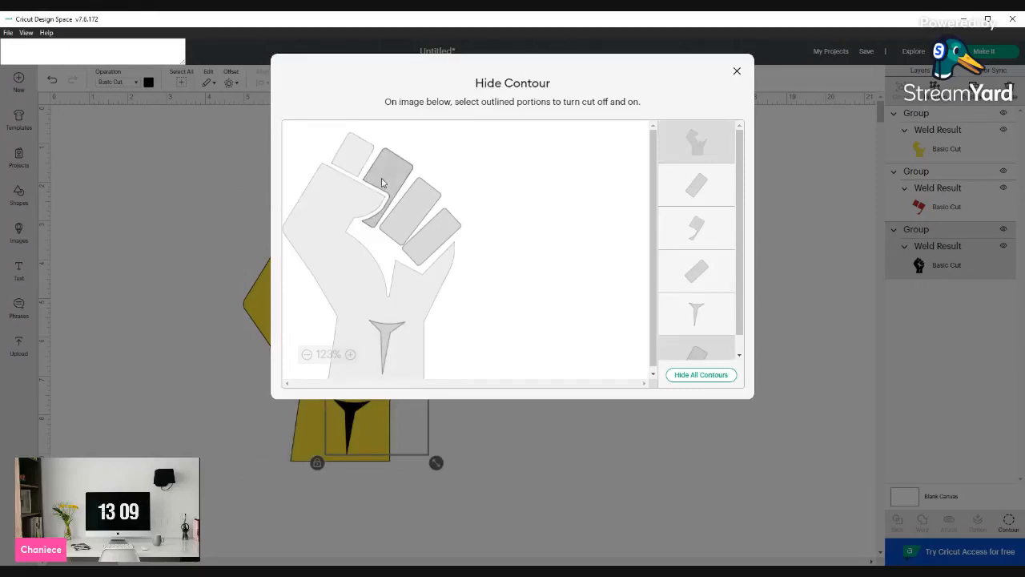
click(382, 183)
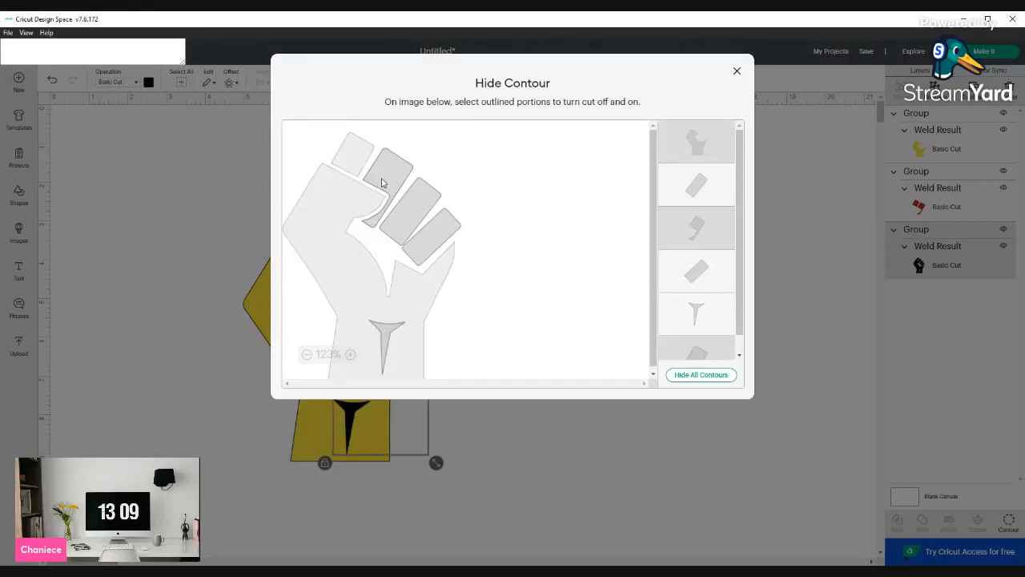
click(389, 335)
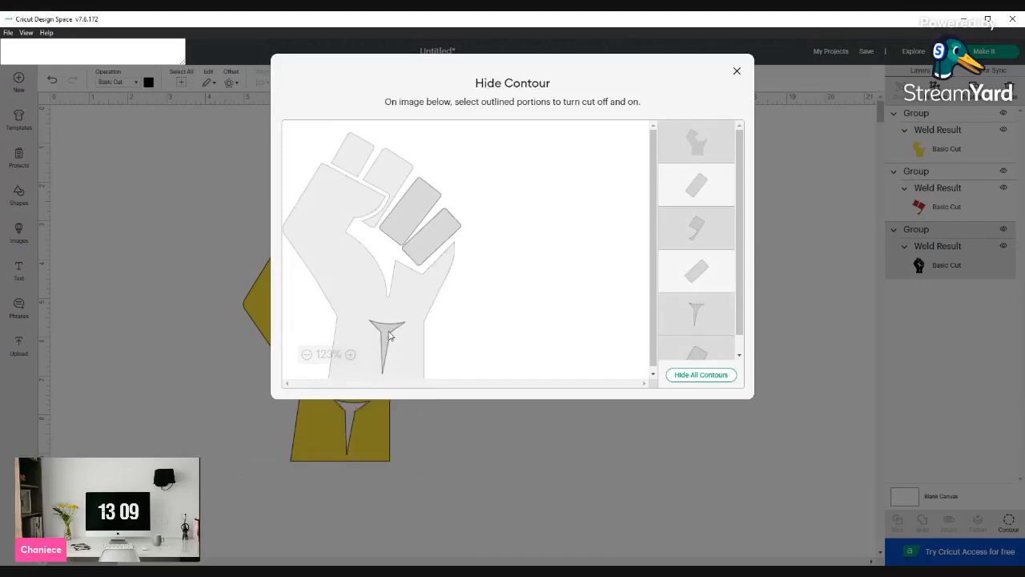
click(751, 432)
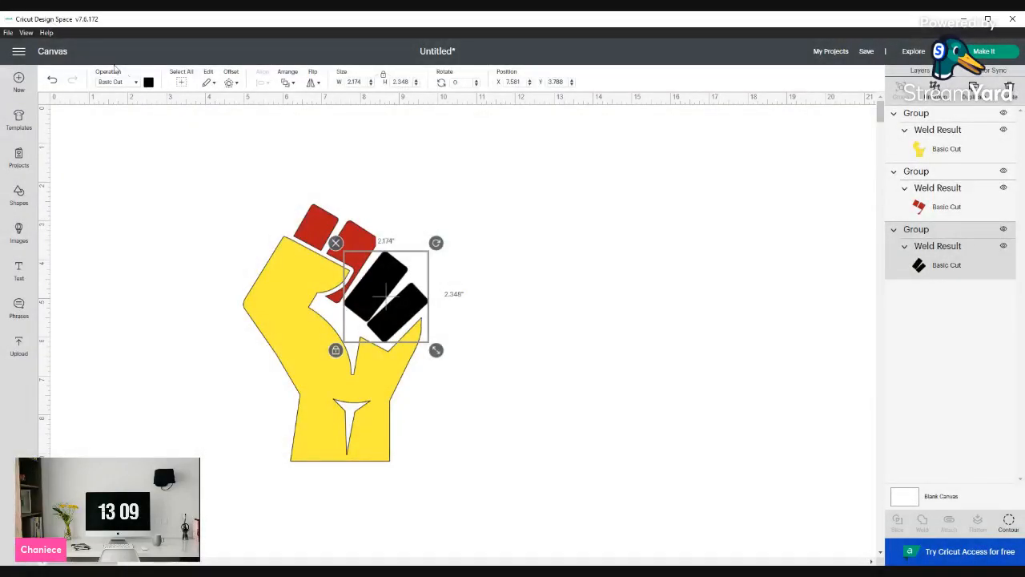
Change the third copy's color to dark green
click(148, 83)
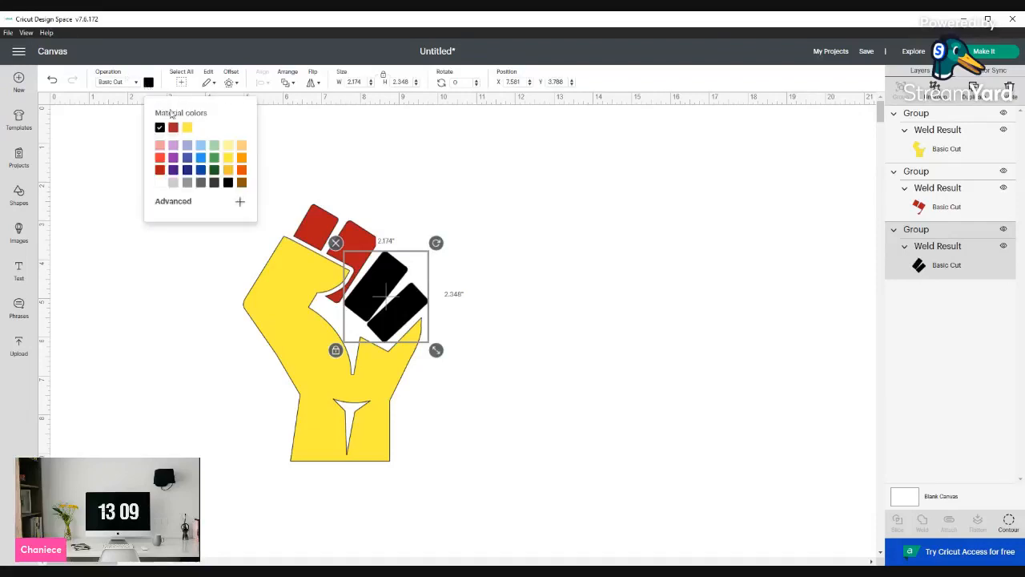
click(213, 172)
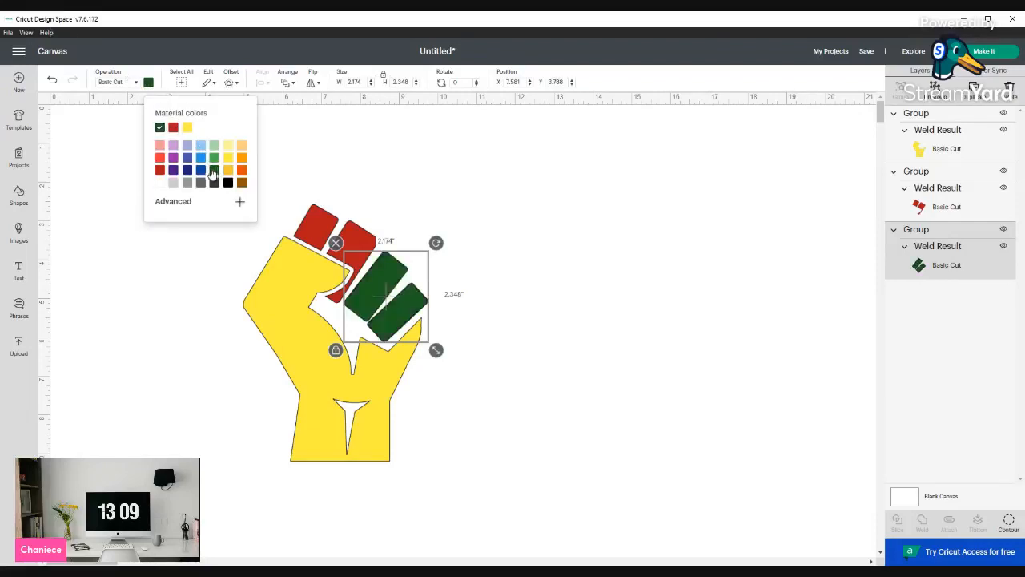
click(637, 409)
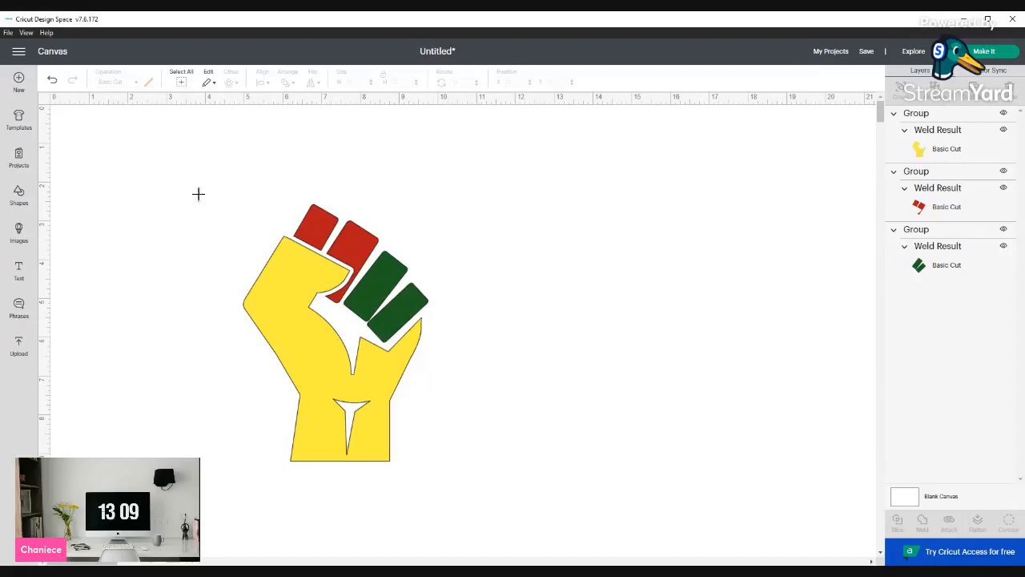
Ungroup all three colored fist layers
drag(178, 174, 519, 520)
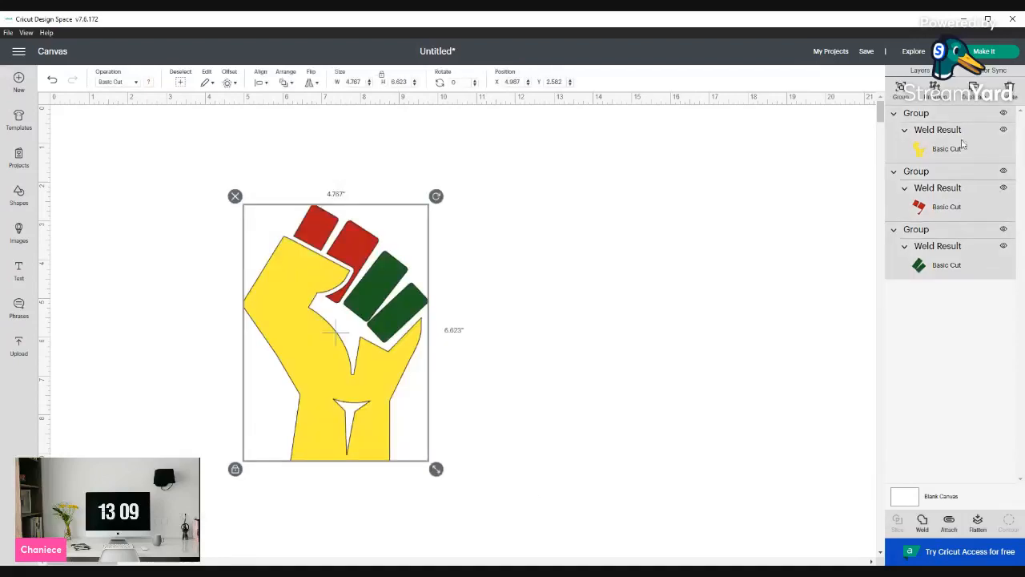
click(935, 90)
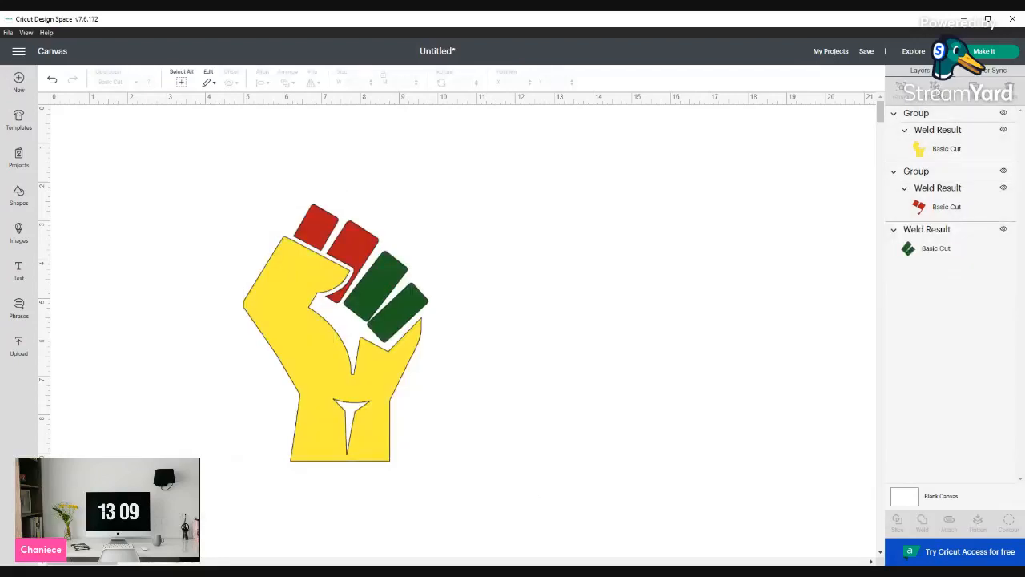
click(933, 117)
click(934, 89)
click(949, 154)
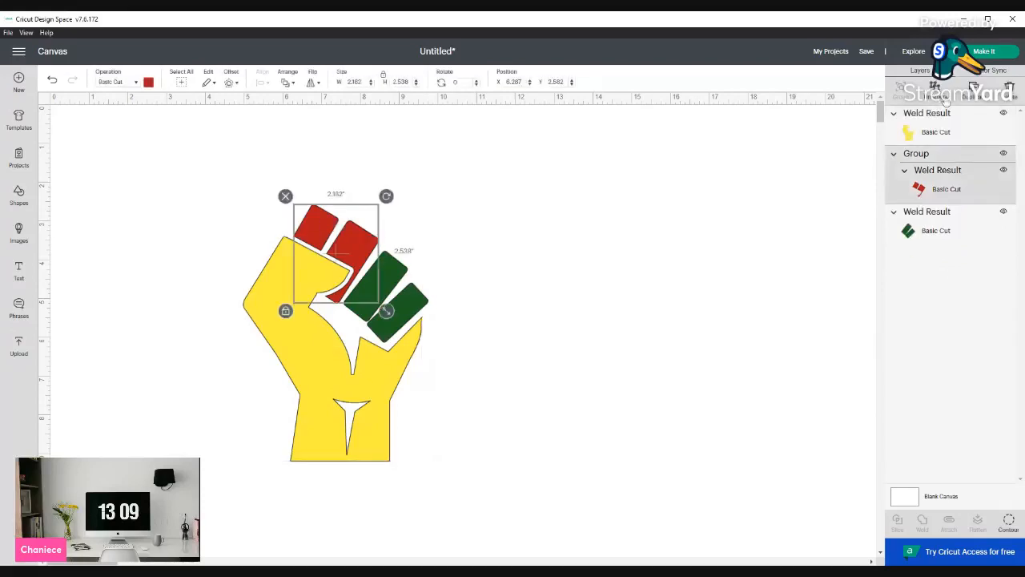
click(937, 90)
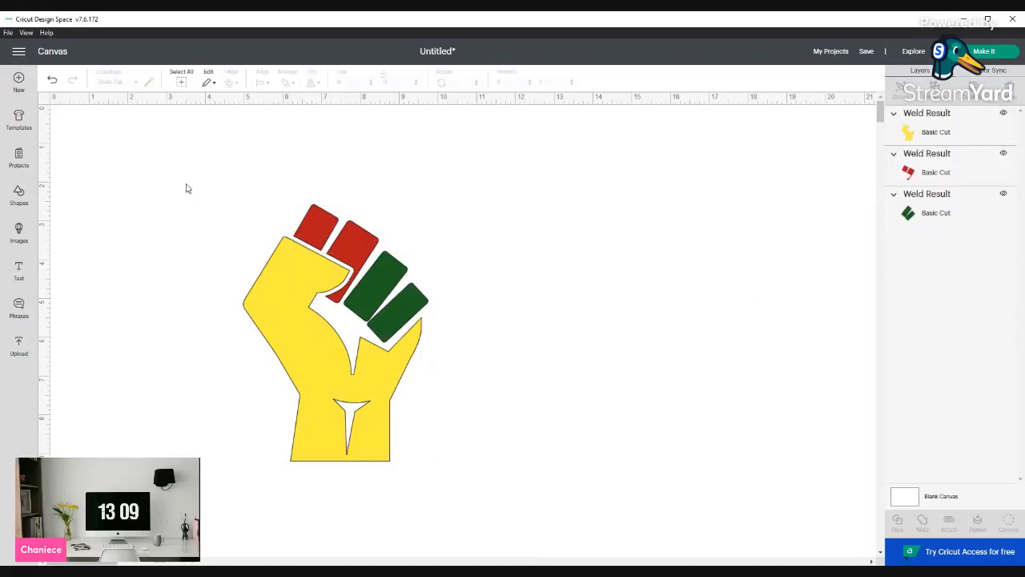
Group the yellow, red and green layers together and move the group slightly up and right
drag(185, 188, 579, 471)
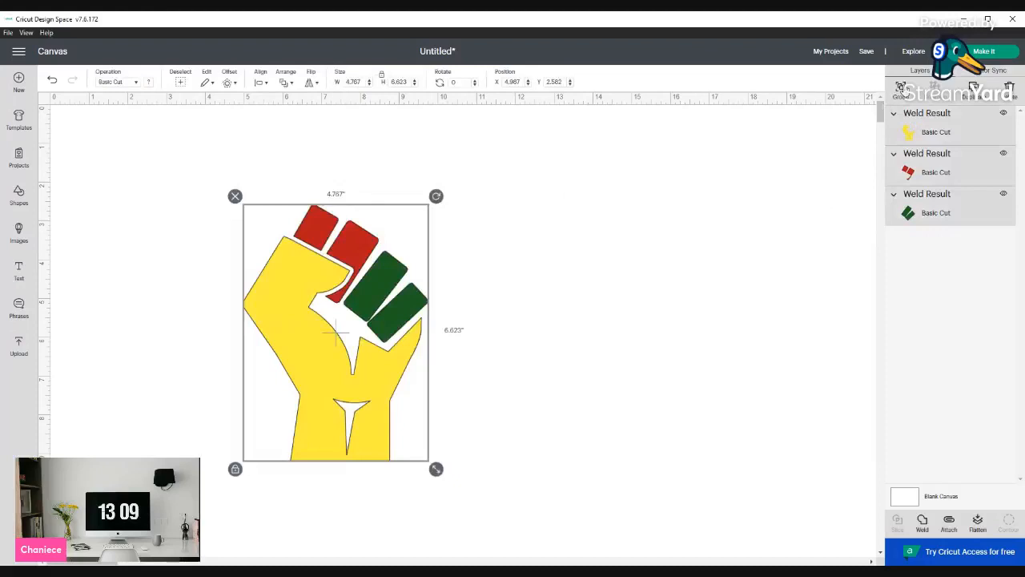
click(901, 88)
drag(377, 336, 446, 299)
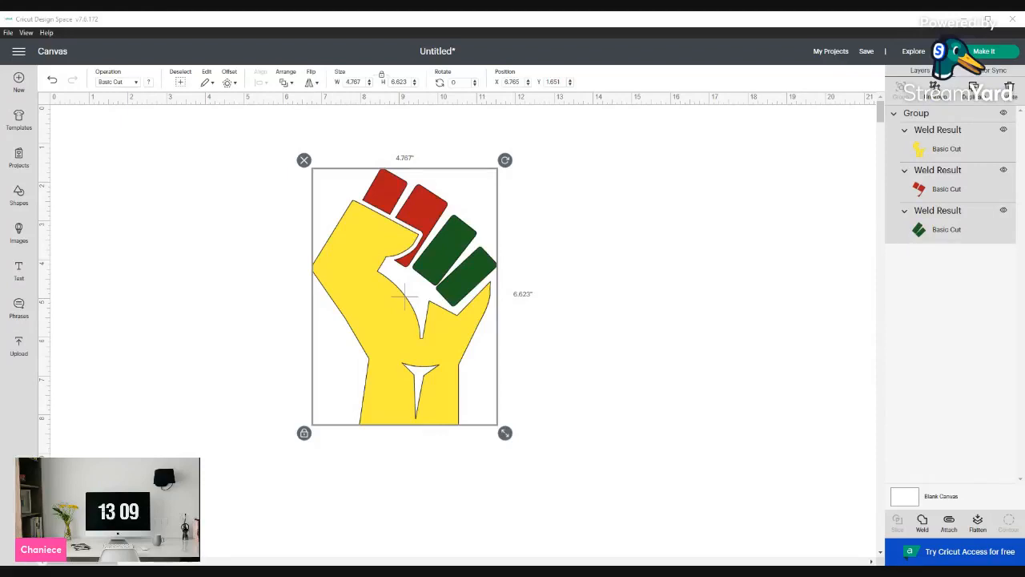
click(250, 408)
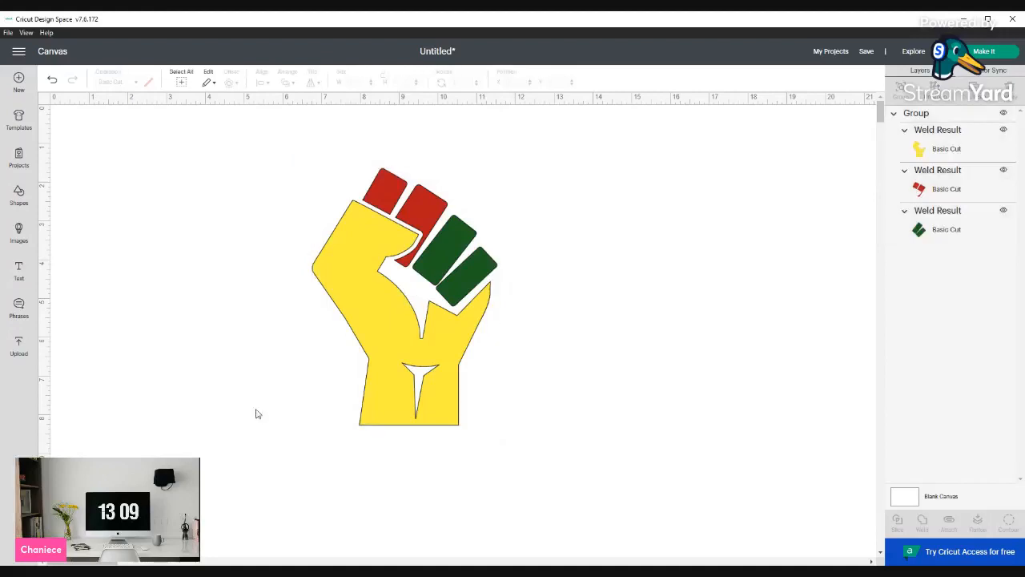
Add a new text box and set its font to Ambarella from the system fonts
click(18, 270)
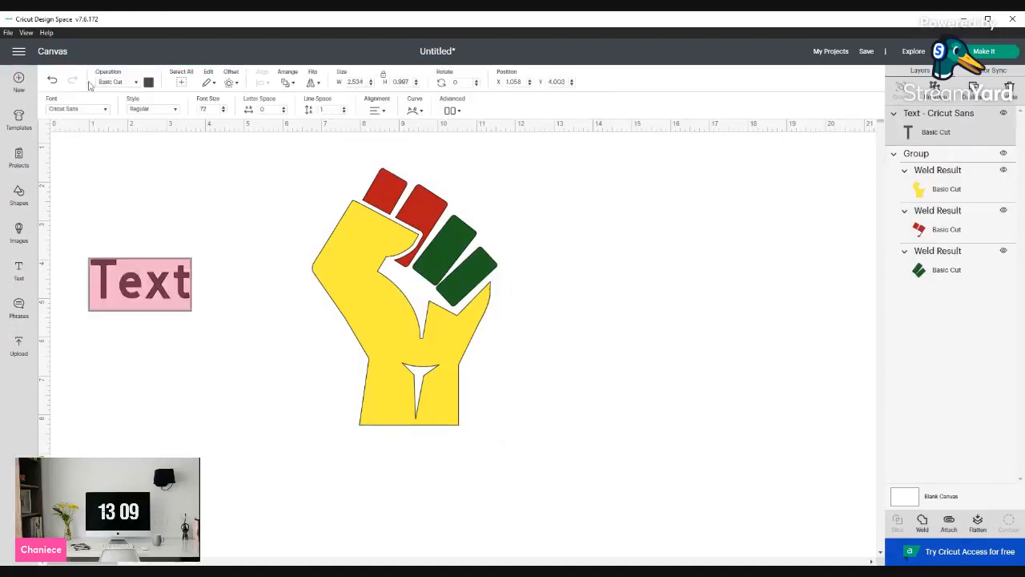
click(104, 112)
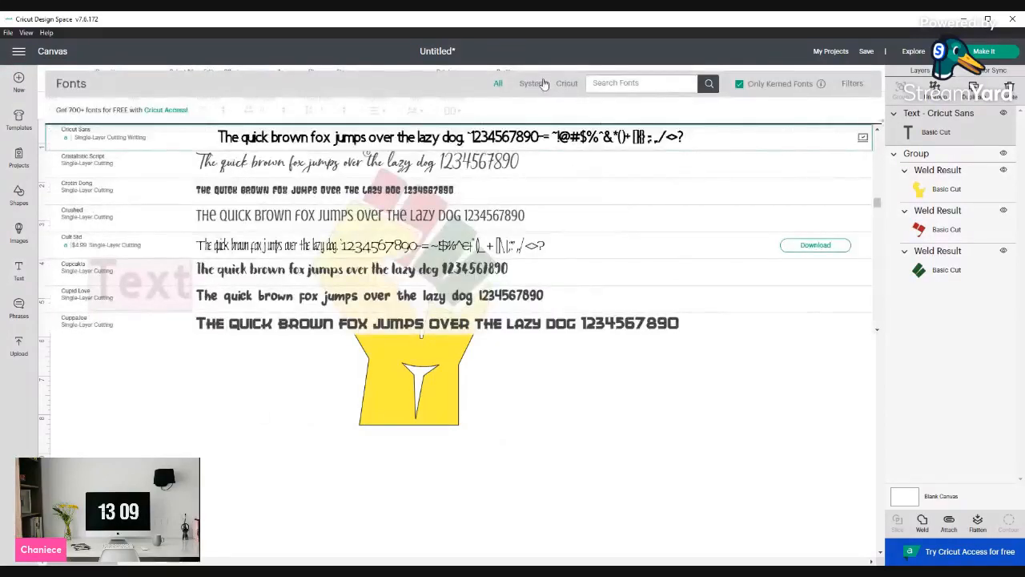
scroll(525, 240, down, 2)
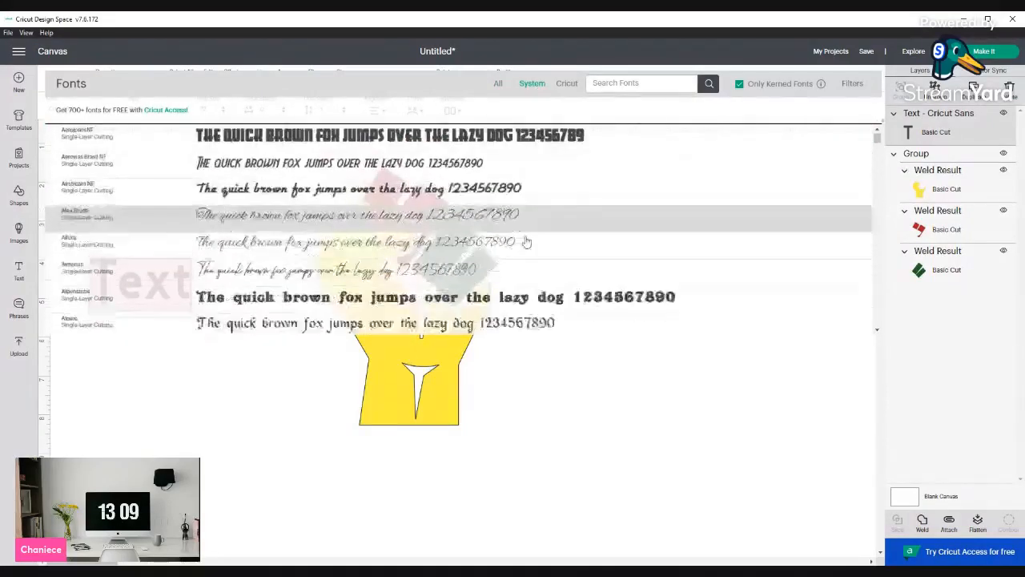
scroll(526, 241, down, 2)
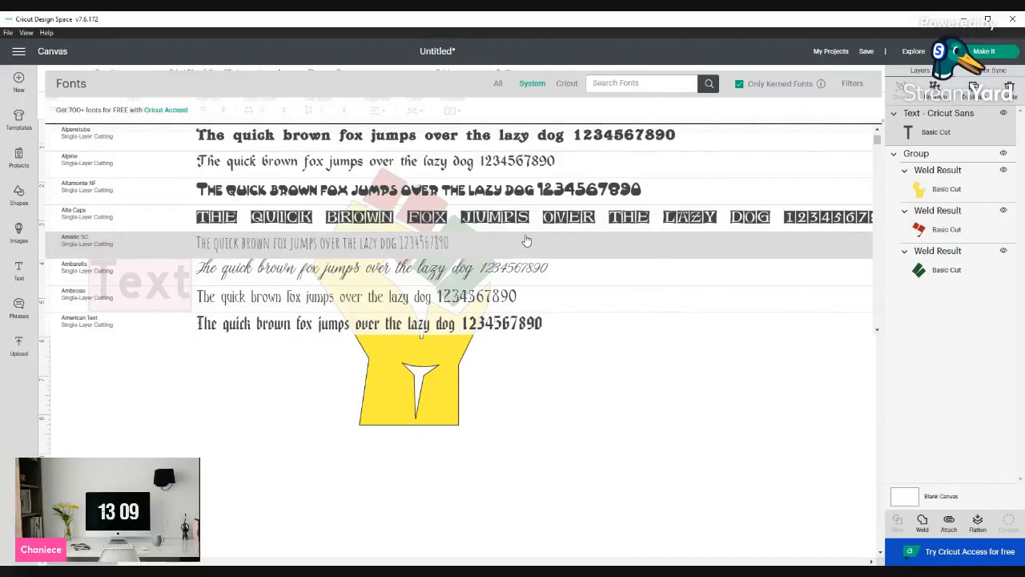
scroll(526, 240, down, 1)
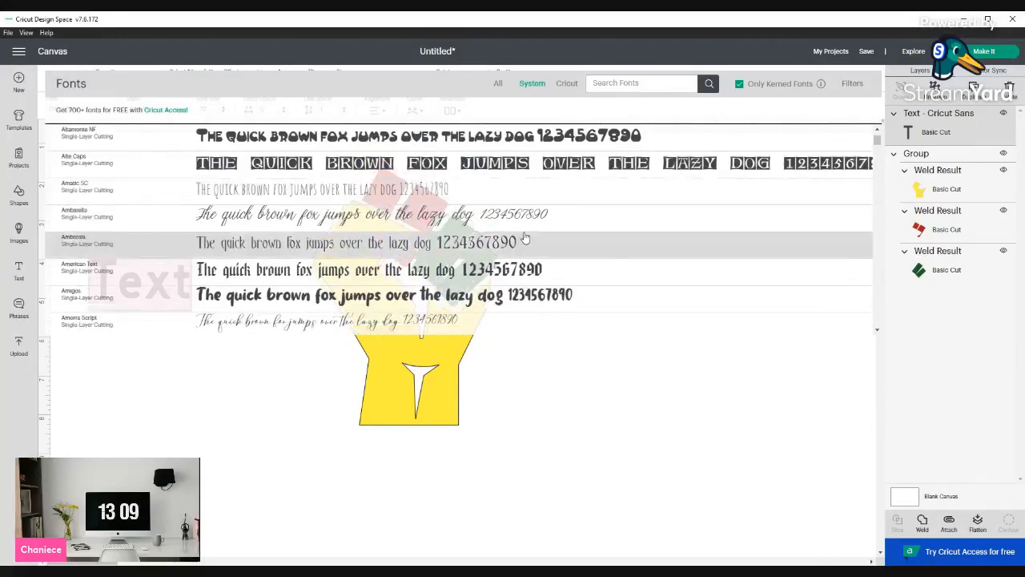
scroll(525, 237, down, 2)
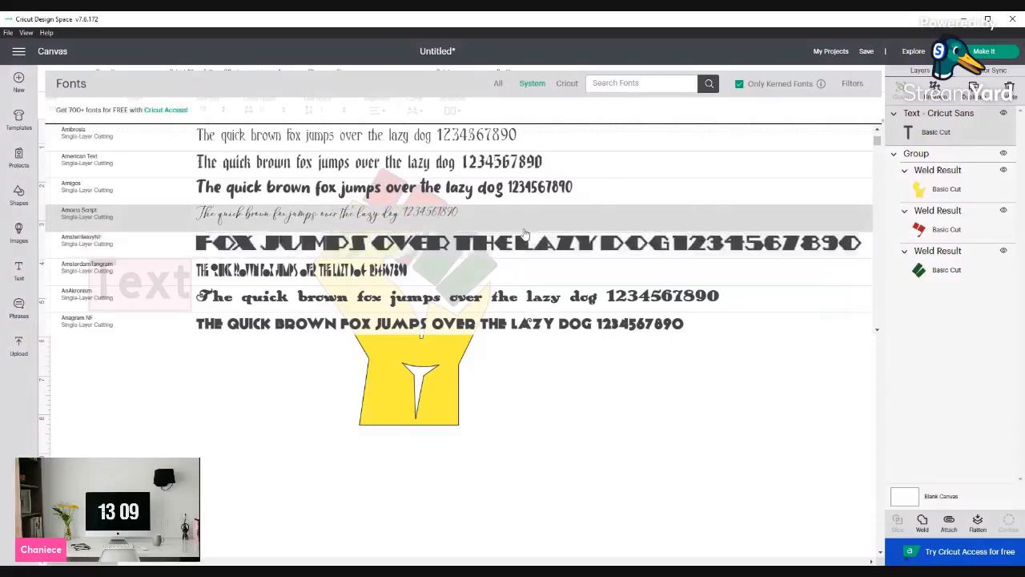
scroll(524, 233, up, 2)
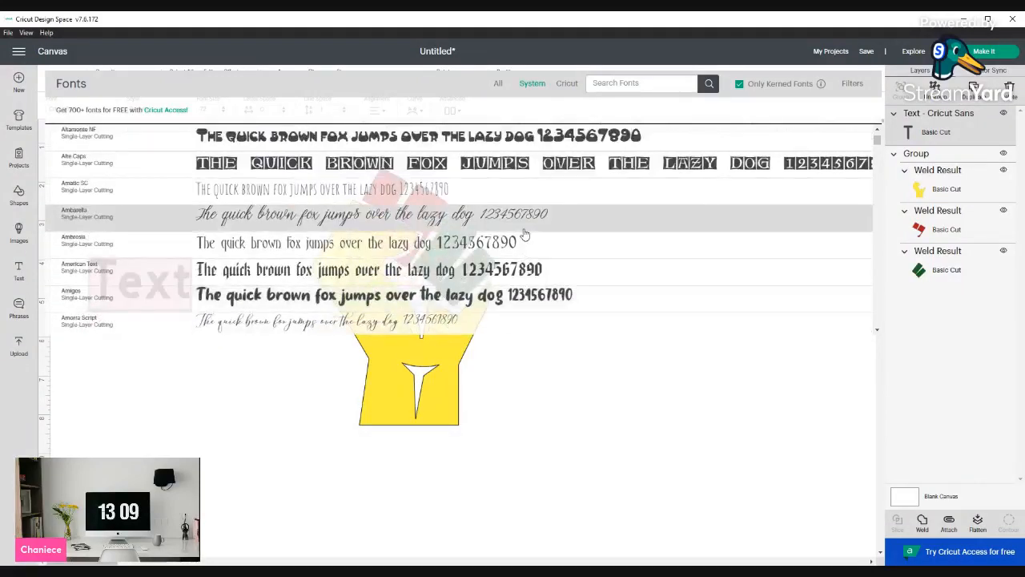
click(523, 227)
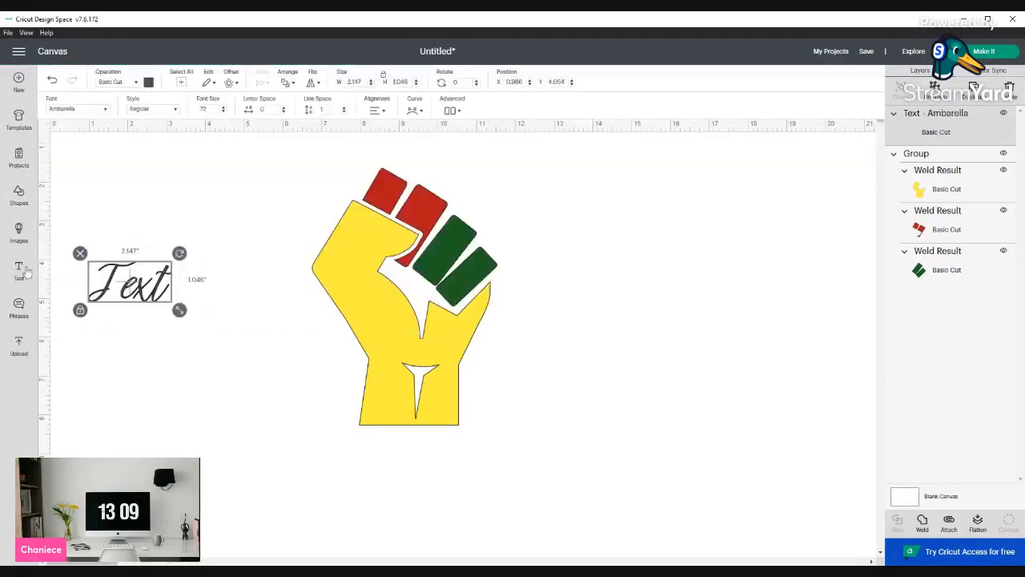
Replace the placeholder text with the word Juneteenth
double_click(126, 290)
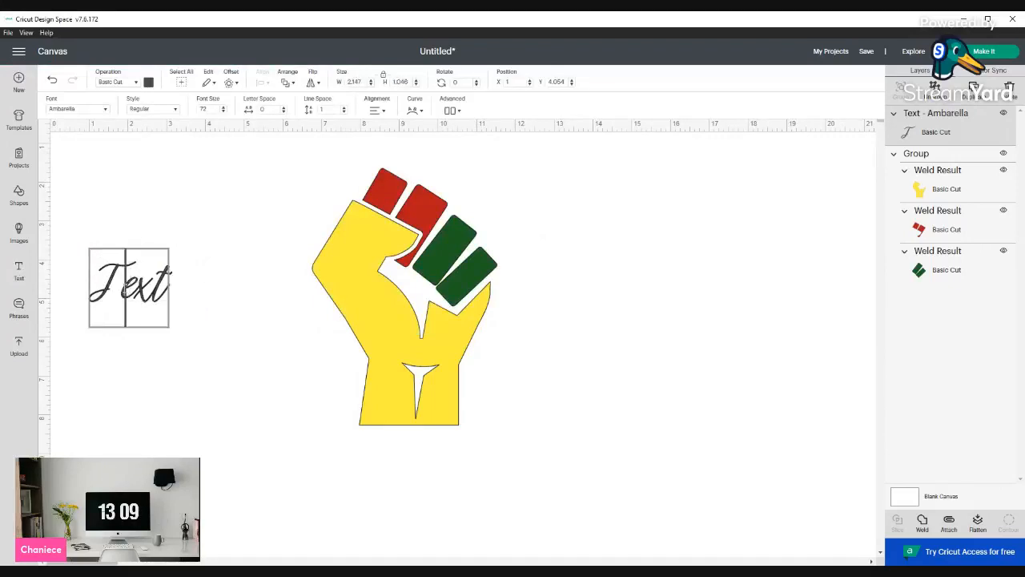
double_click(124, 289)
text(June)
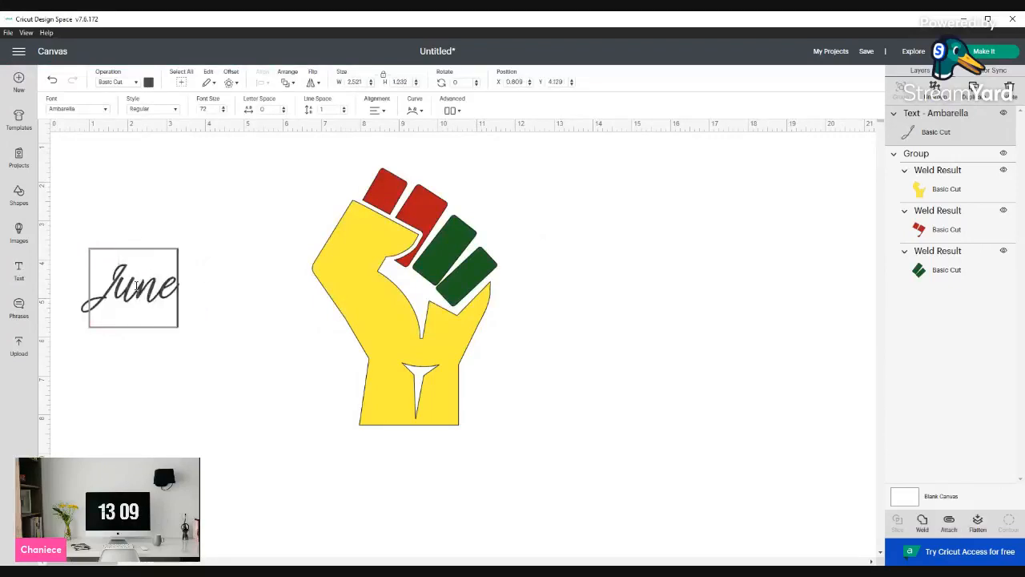
text(teenth)
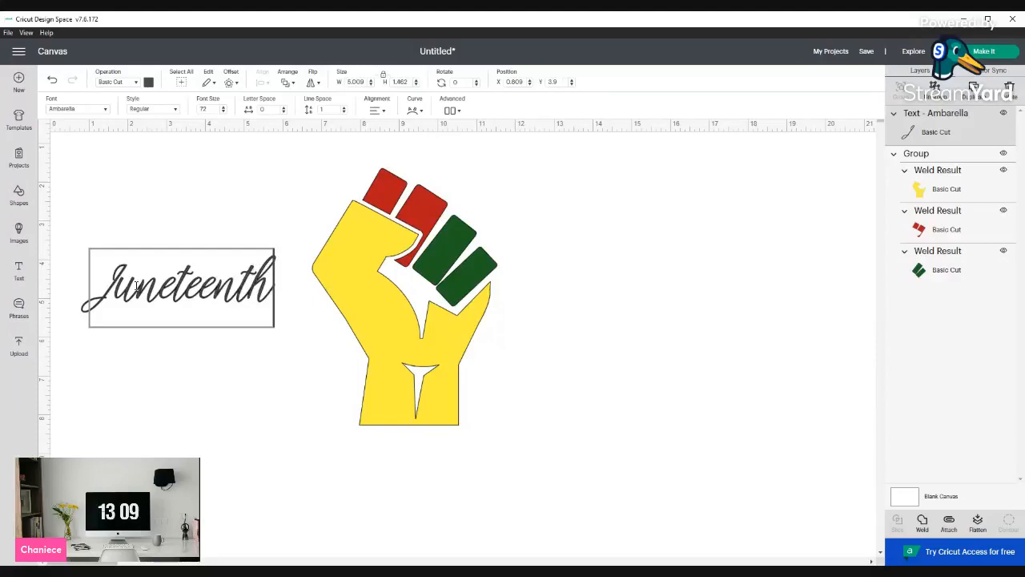
Color the Juneteenth text black and move it below the fist
click(148, 81)
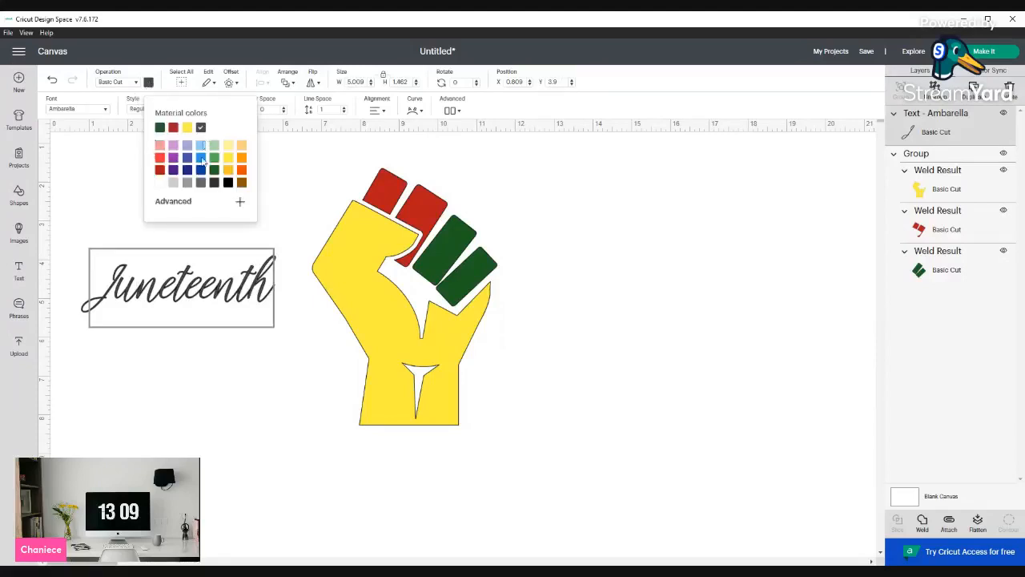
click(228, 183)
drag(191, 295, 395, 474)
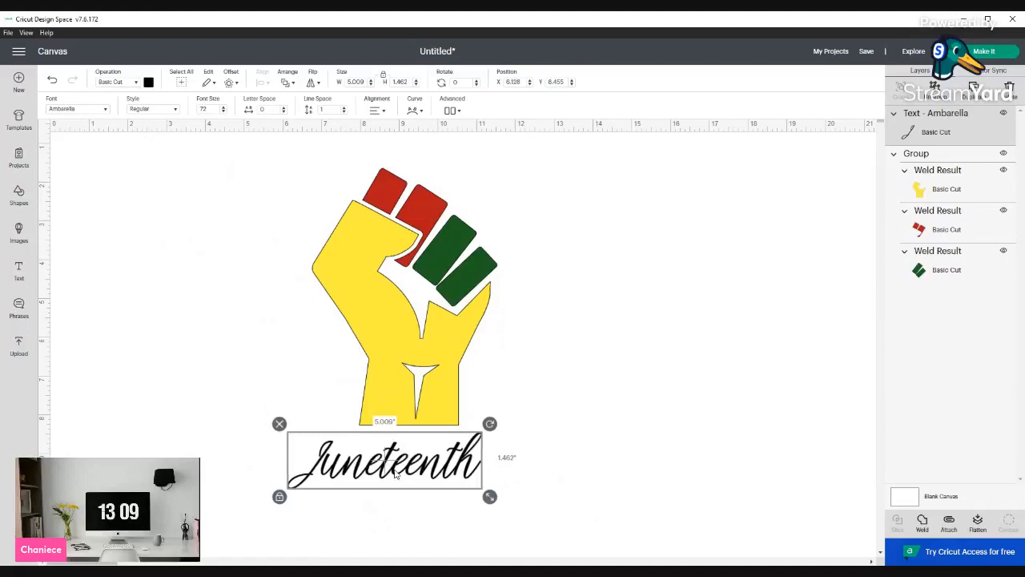
click(257, 420)
Change the Juneteenth text's font to Augustha from the system fonts
triple_click(341, 449)
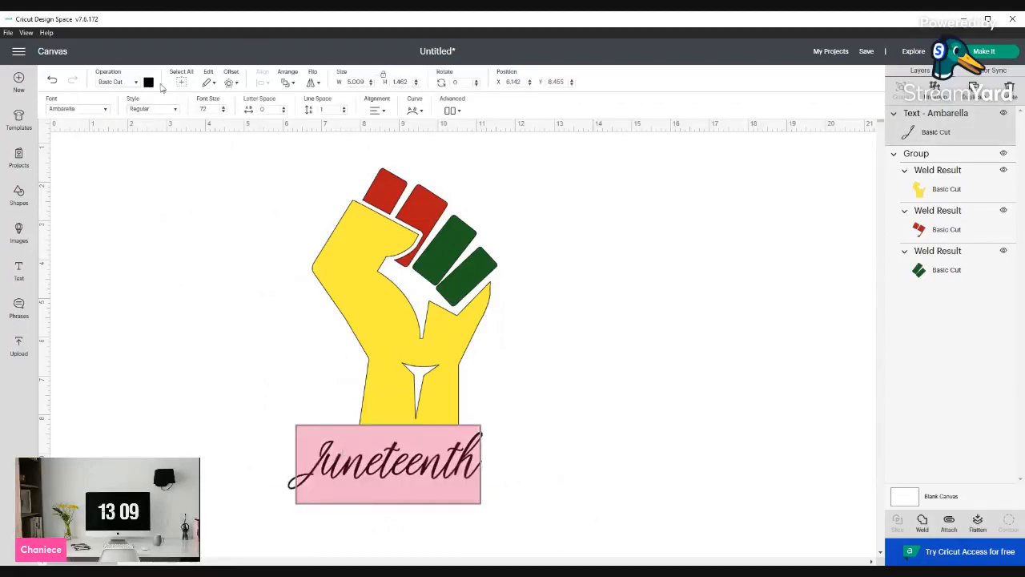
click(91, 112)
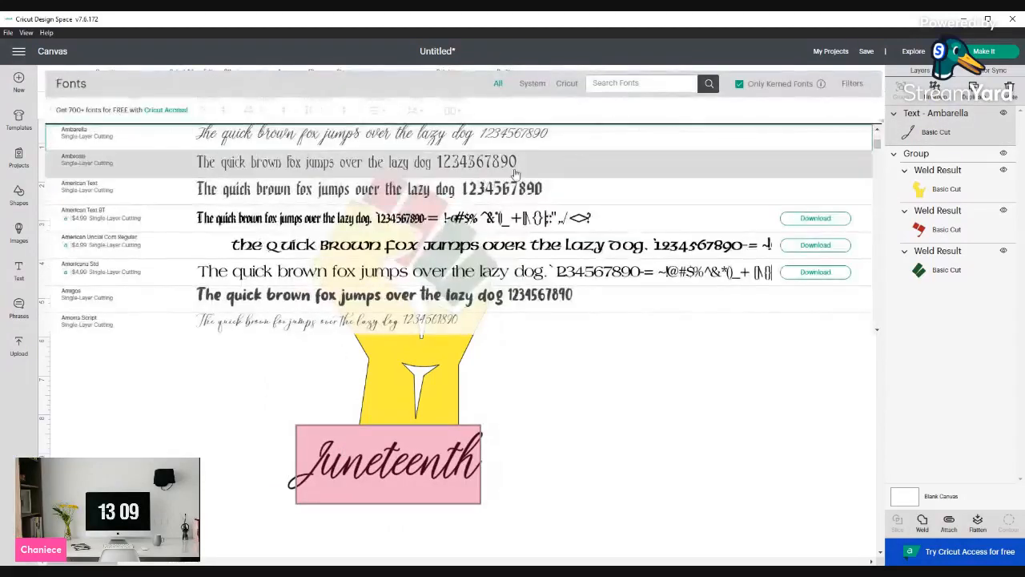
click(536, 84)
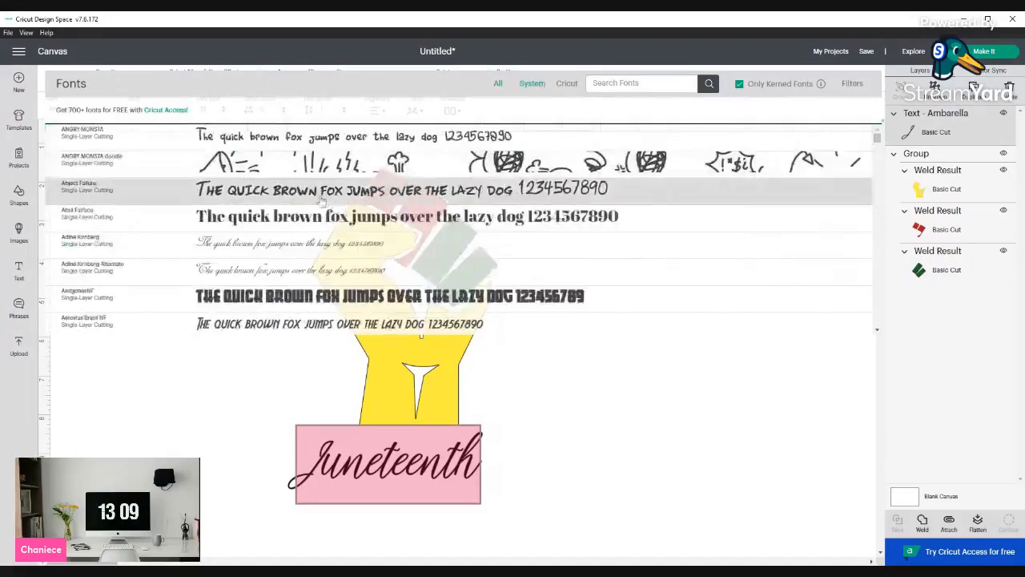
scroll(362, 191, down, 4)
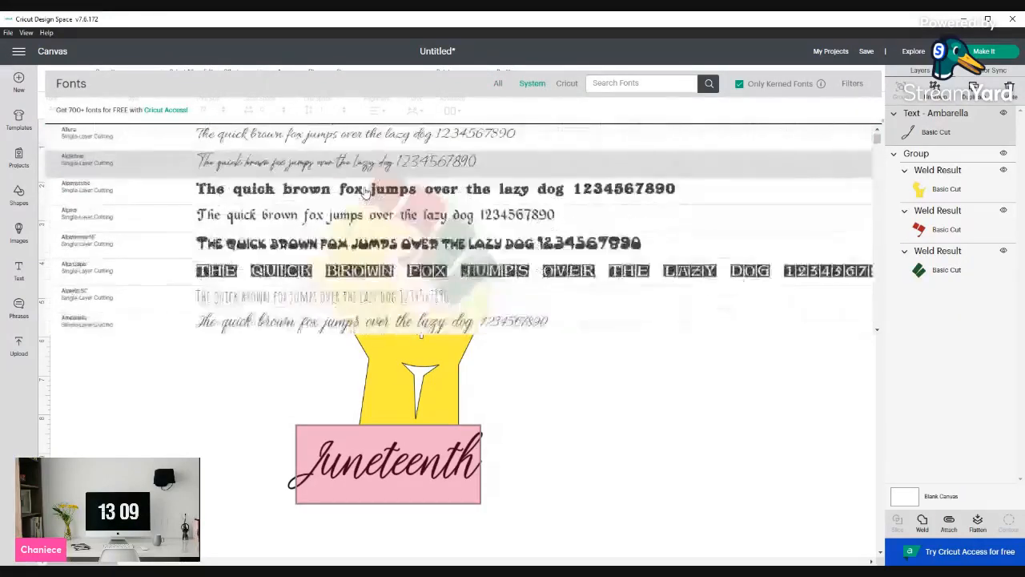
scroll(364, 193, down, 6)
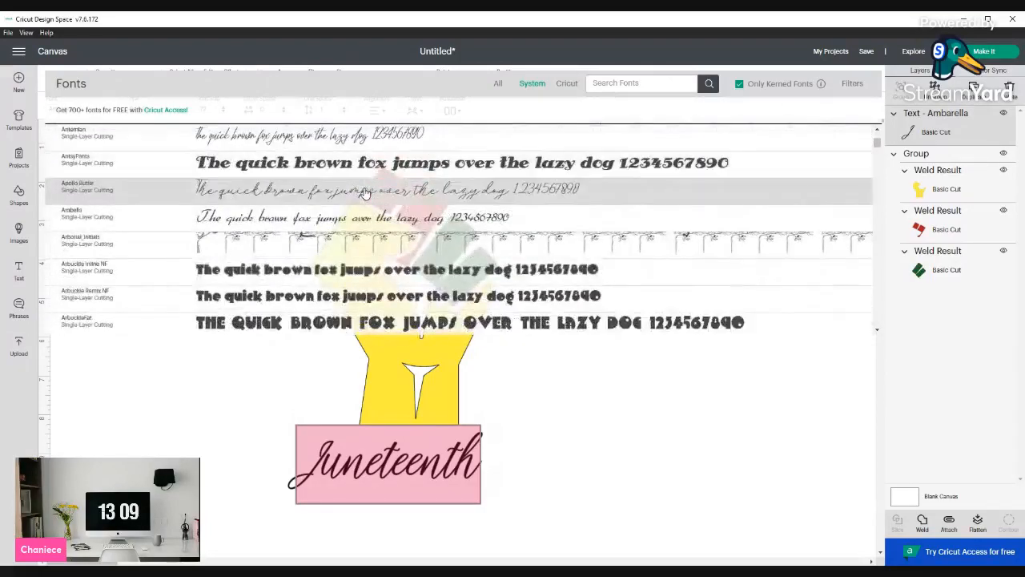
scroll(364, 193, down, 5)
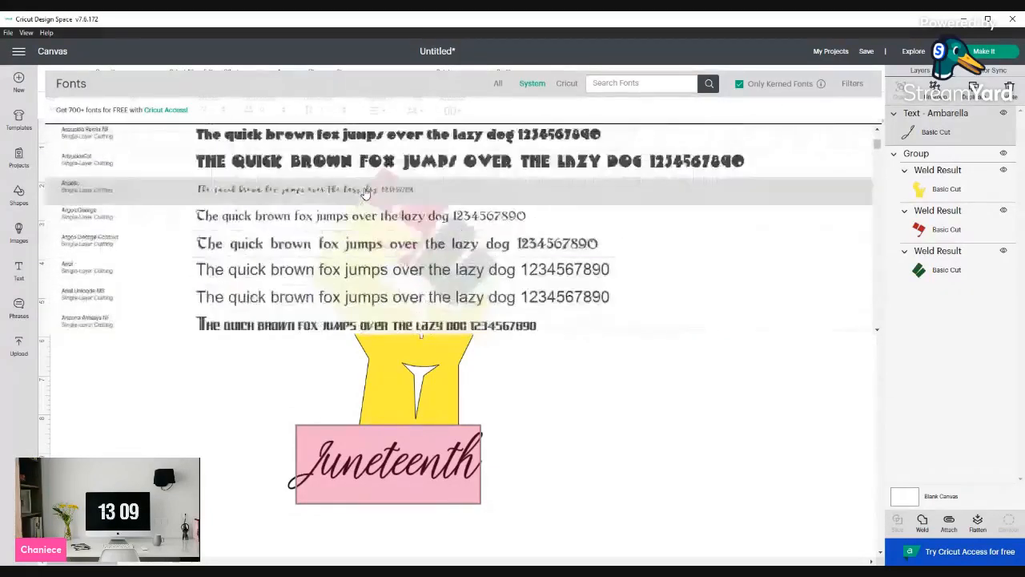
click(331, 296)
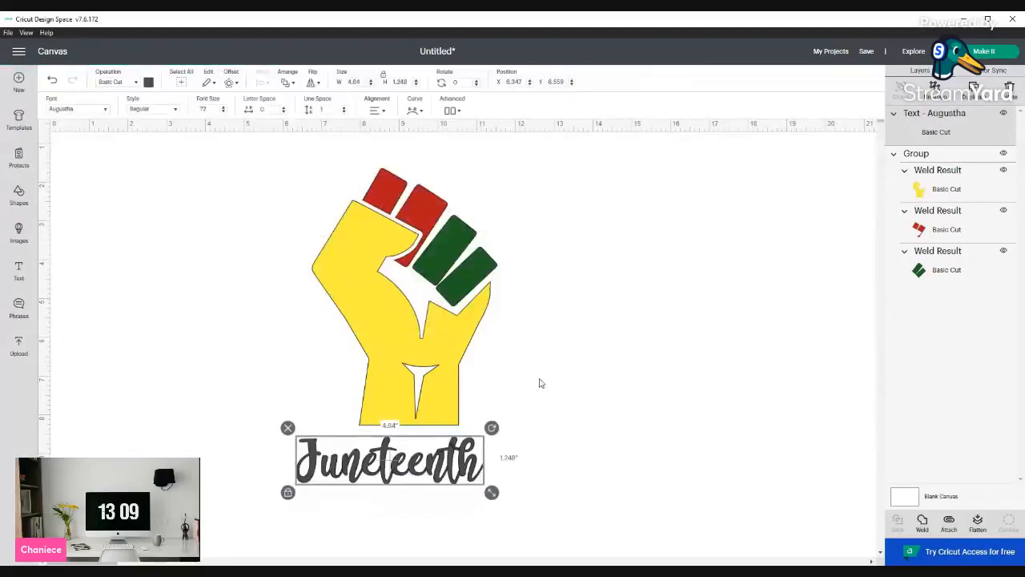
Set the Augustha text's color to black and nudge it slightly right under the fist
click(147, 83)
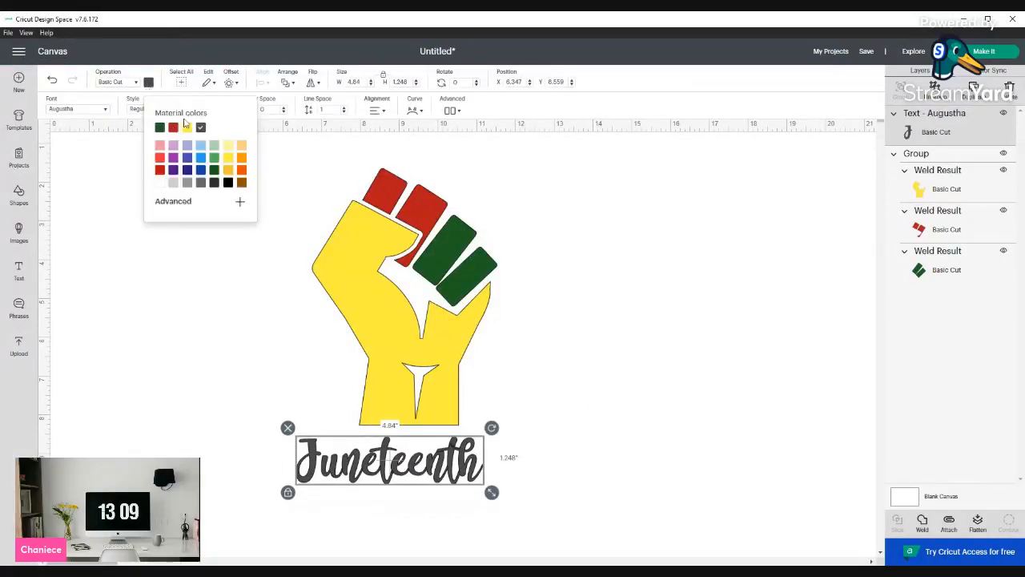
click(227, 184)
scroll(638, 337, down, 3)
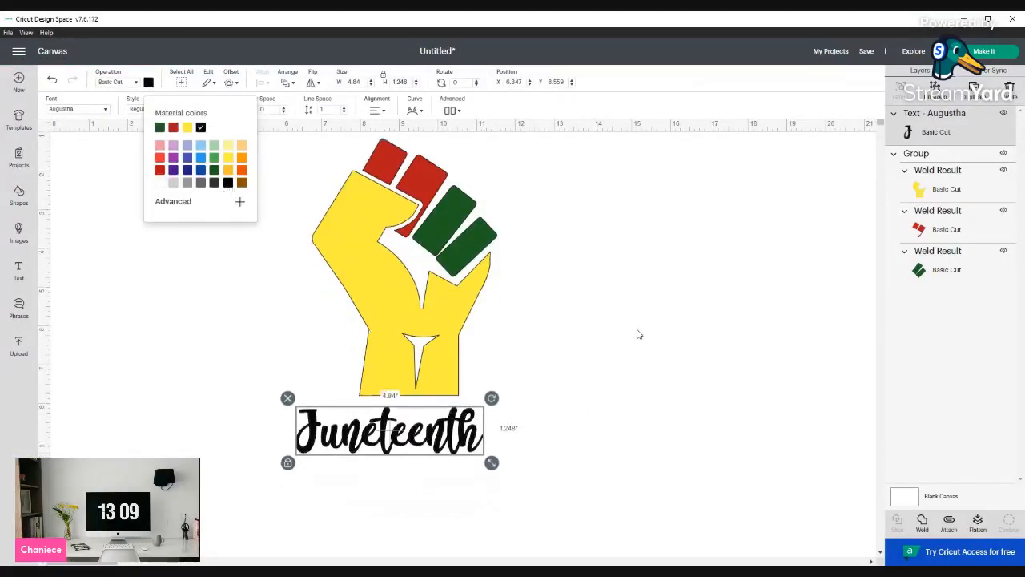
scroll(489, 337, up, 2)
scroll(489, 337, up, 1)
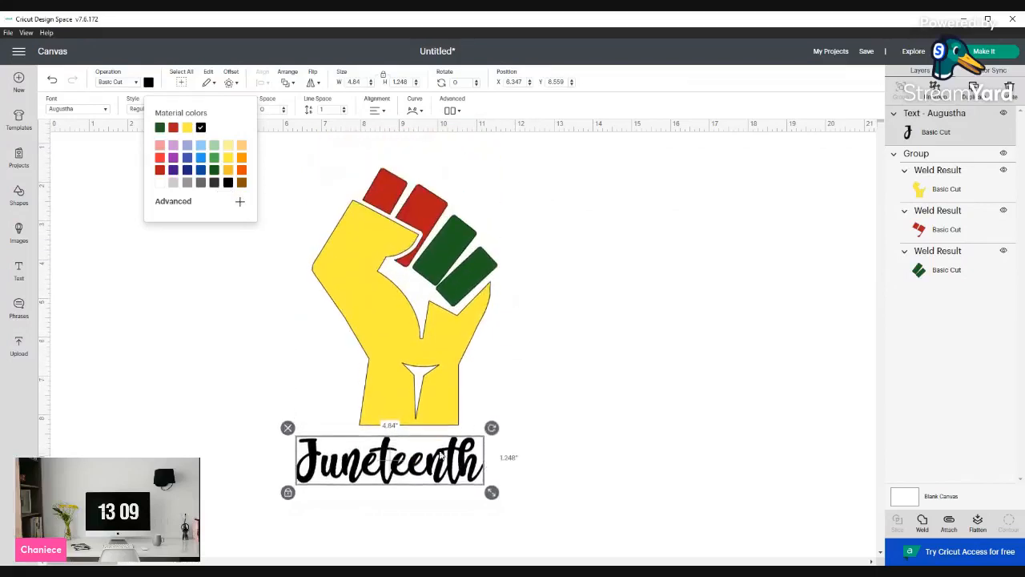
drag(433, 467, 458, 465)
click(619, 447)
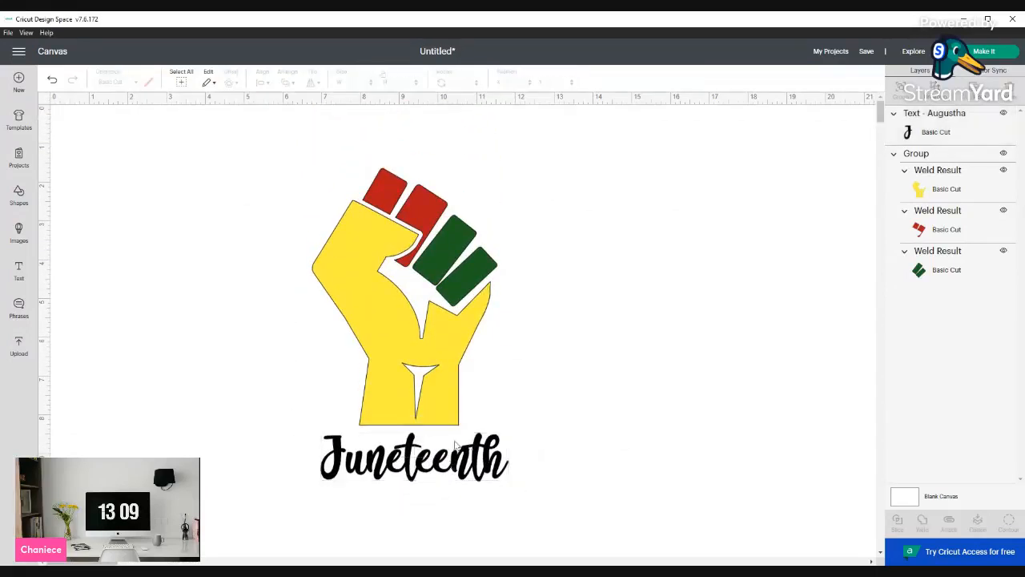
Duplicate the Juneteenth text and place the copy just below the original
click(440, 453)
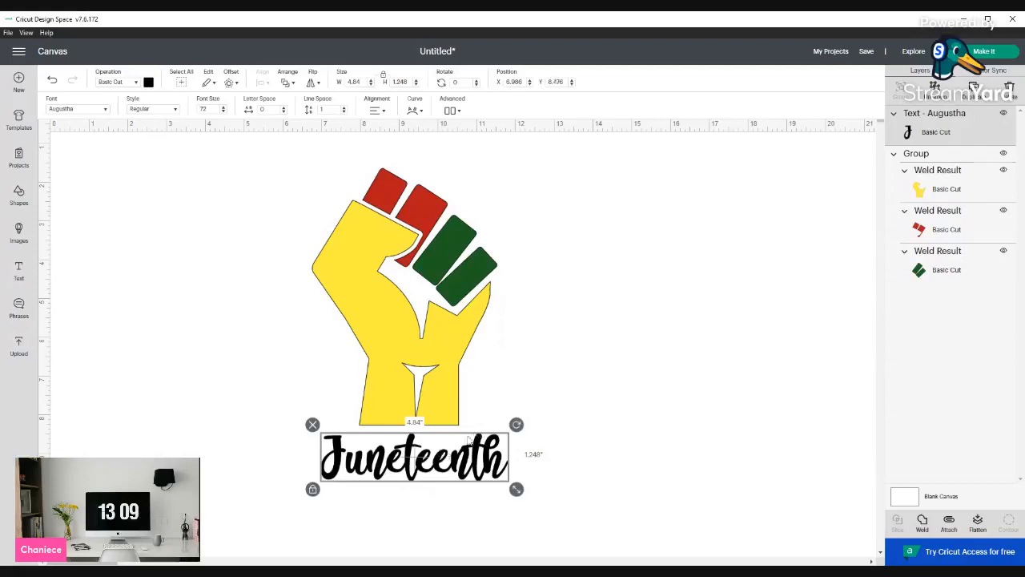
key(ctrl+d)
scroll(448, 377, down, 4)
drag(425, 365, 416, 412)
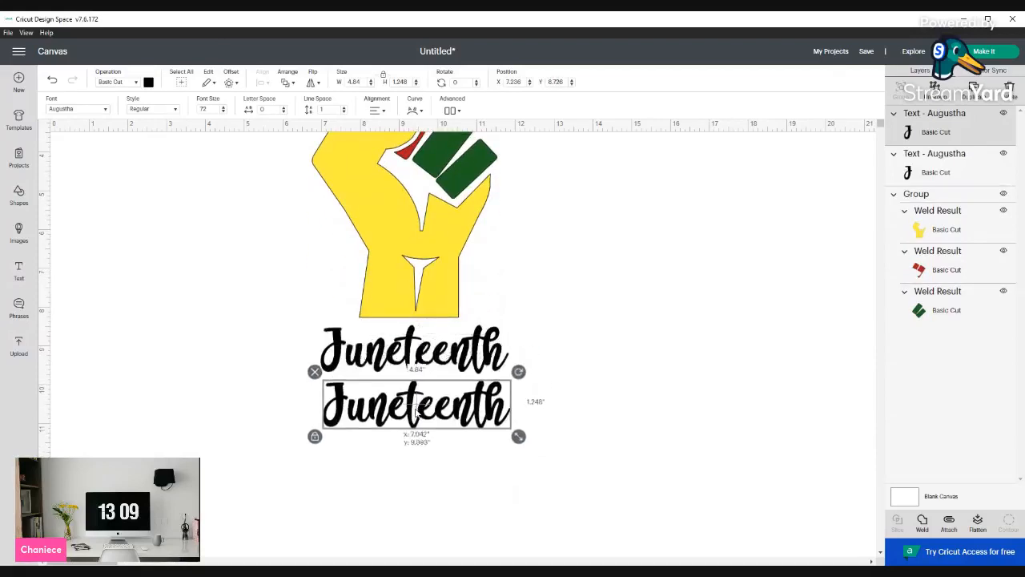
click(538, 418)
Replace the duplicate's text with the date 6.19.1865
double_click(448, 404)
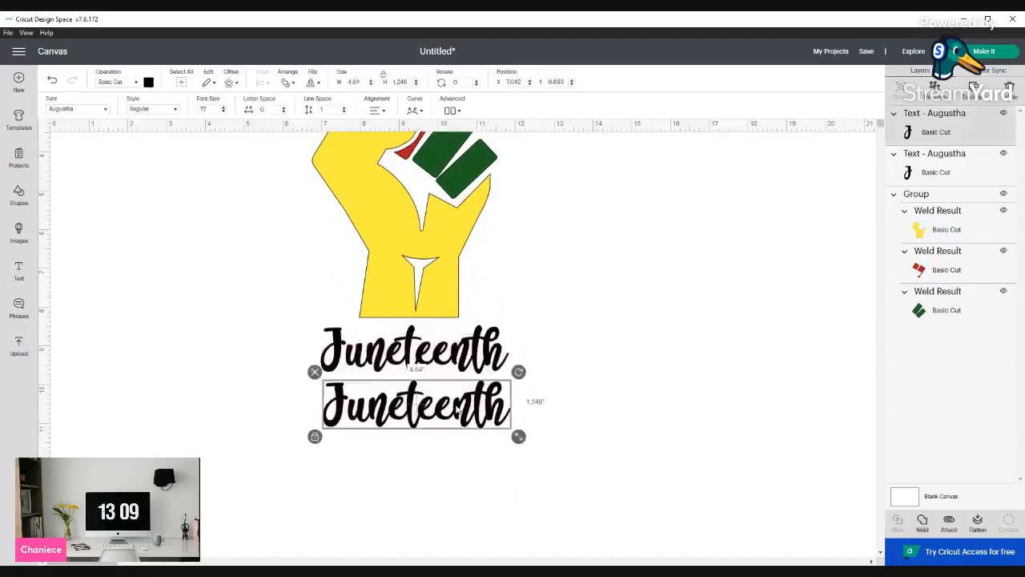
double_click(391, 406)
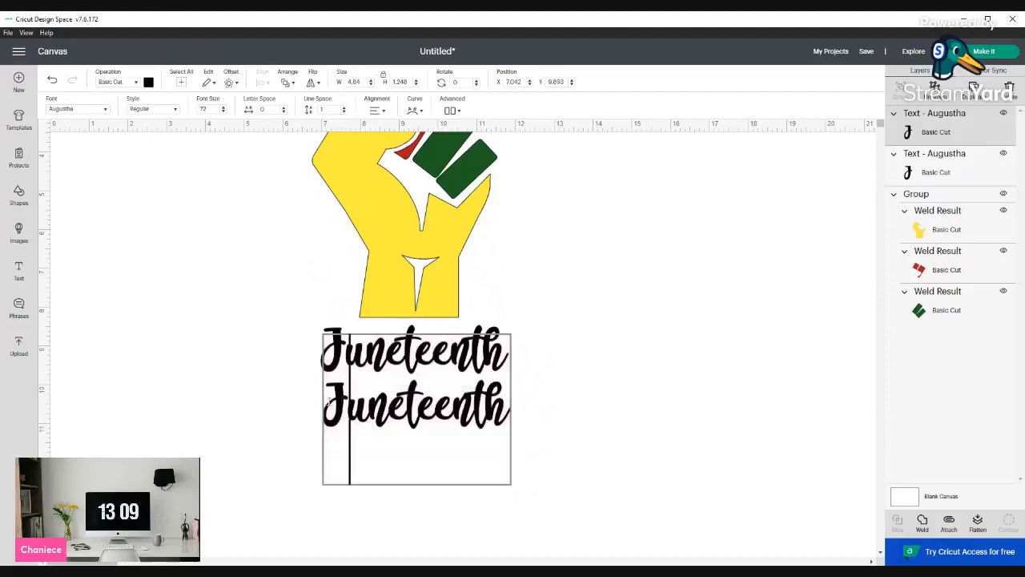
drag(324, 404, 508, 417)
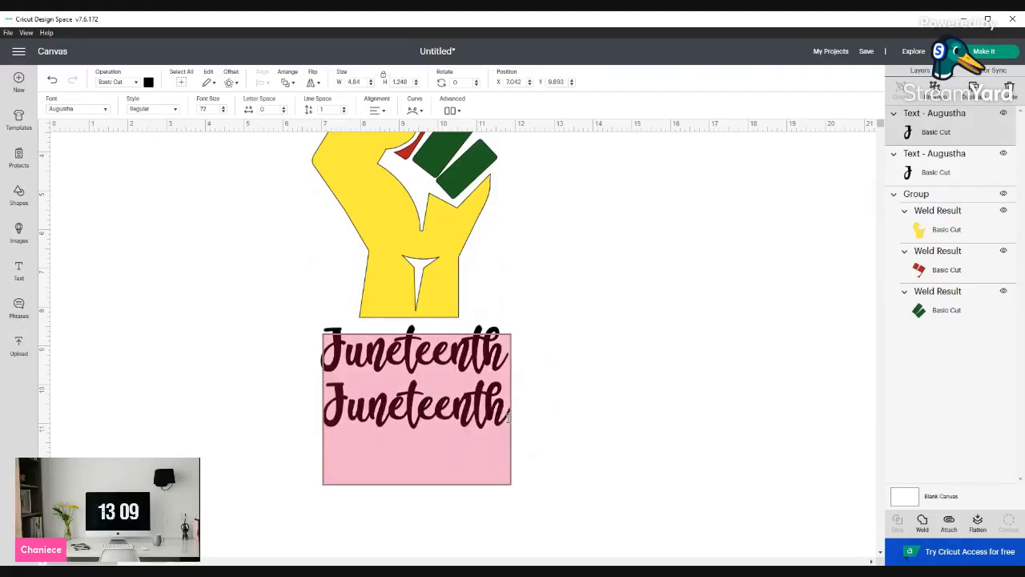
text(6)
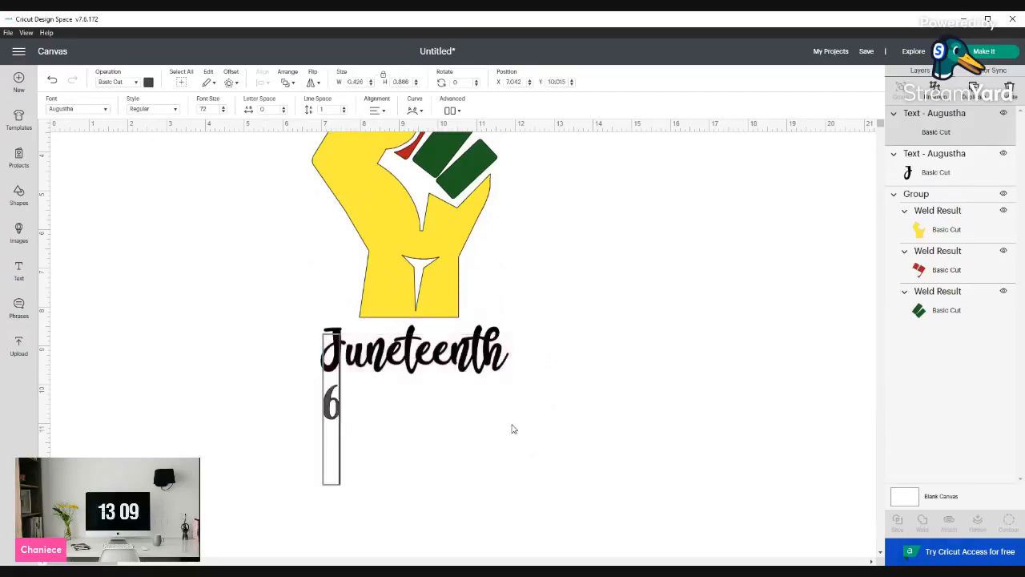
text(.19)
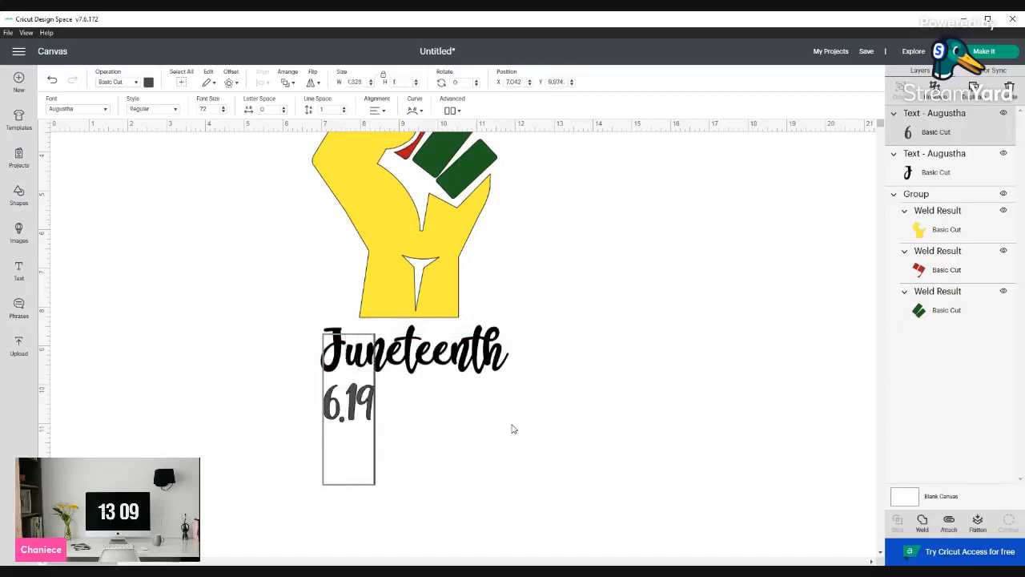
text(.1865)
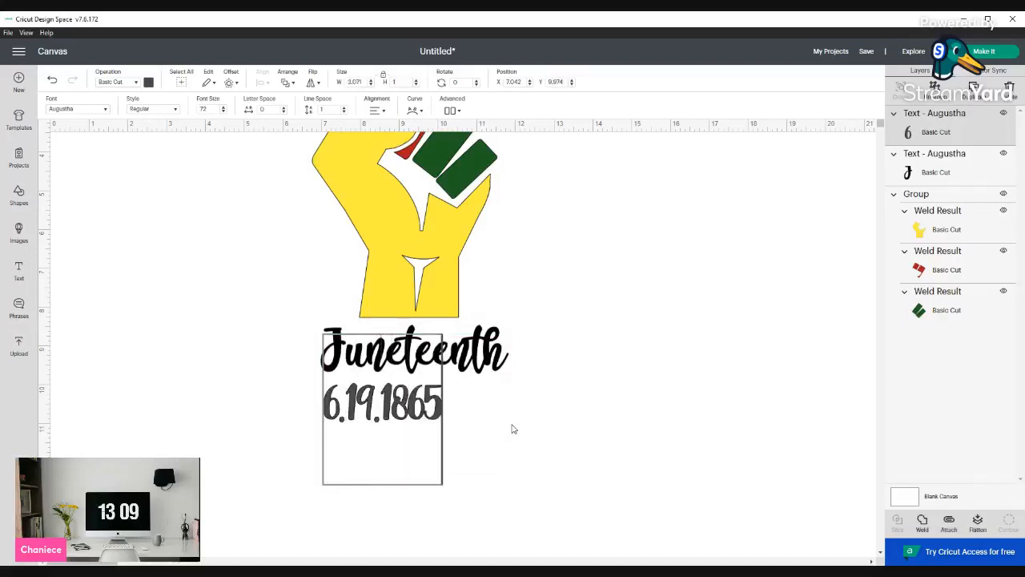
Shrink the date to about 2.2 inches wide and center it under Juneteenth
click(513, 449)
drag(408, 413, 459, 413)
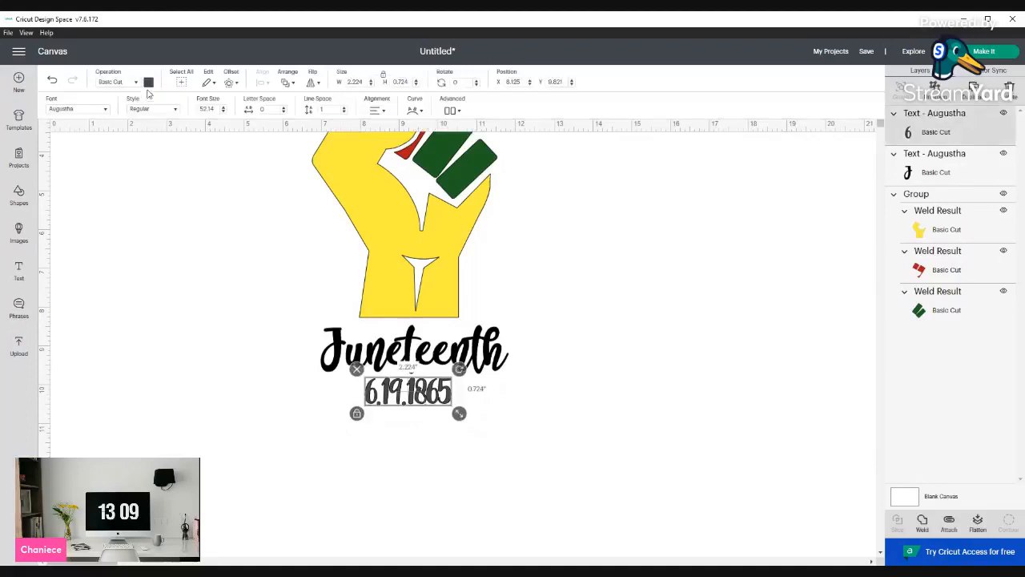
Color the date text black
click(148, 83)
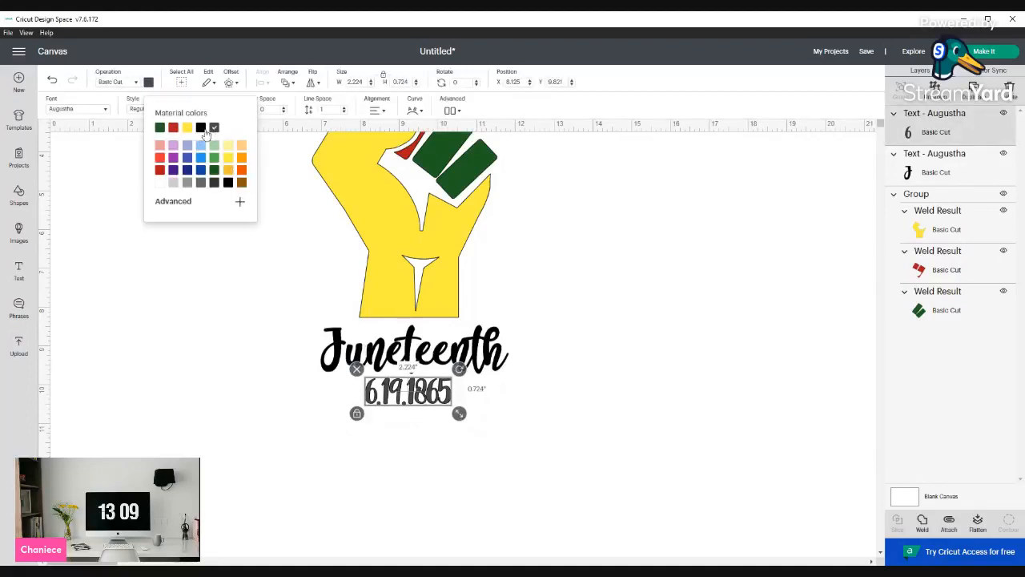
click(451, 435)
click(444, 297)
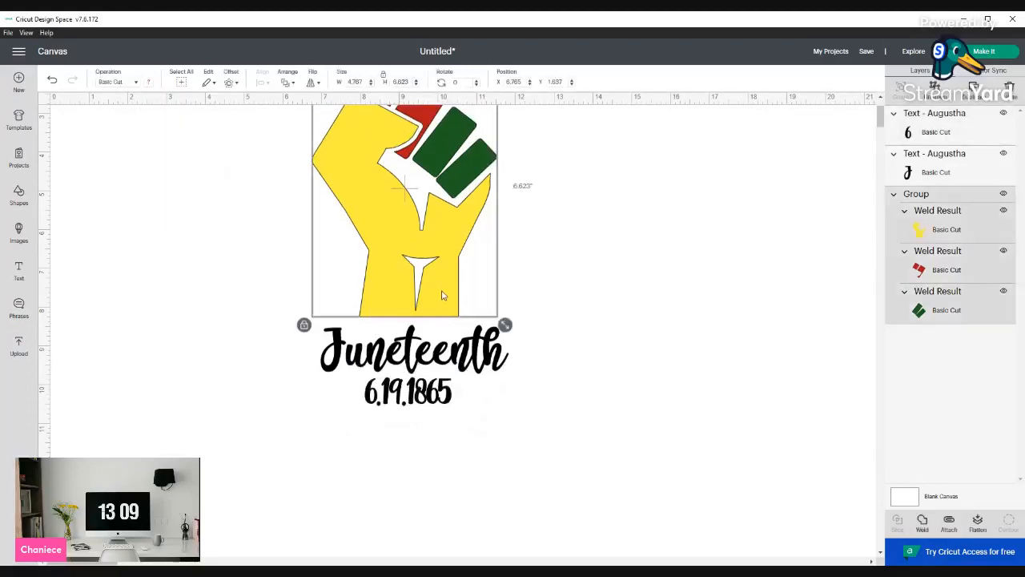
Select the fist and both text lines together and center them horizontally
scroll(442, 293, up, 2)
click(497, 456)
drag(530, 479, 265, 129)
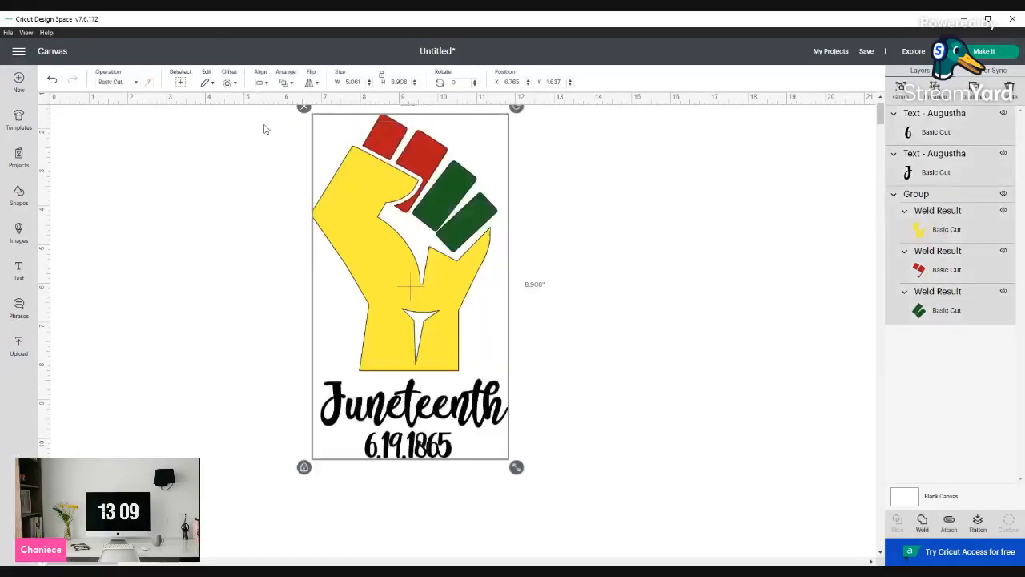
click(261, 82)
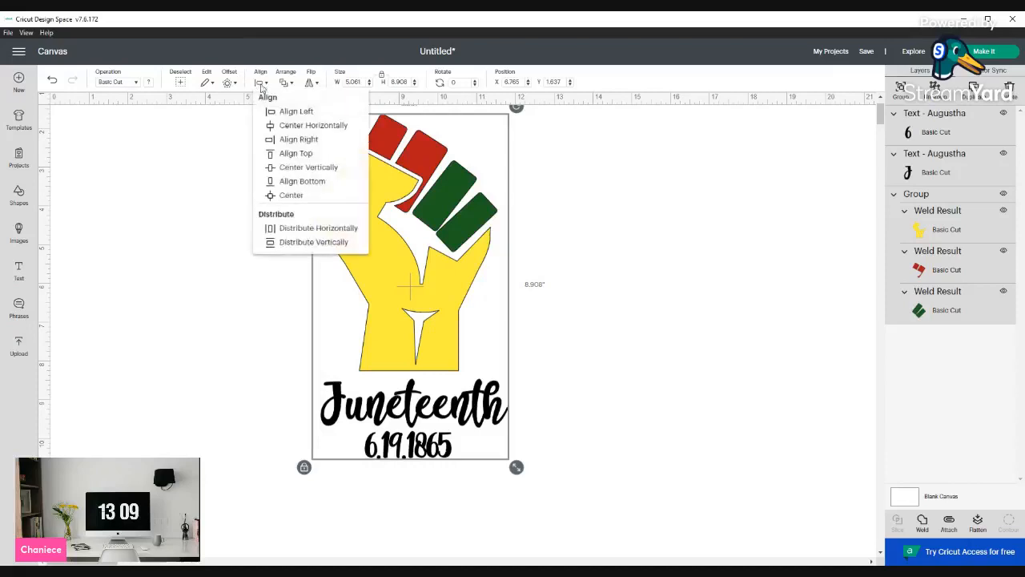
click(282, 127)
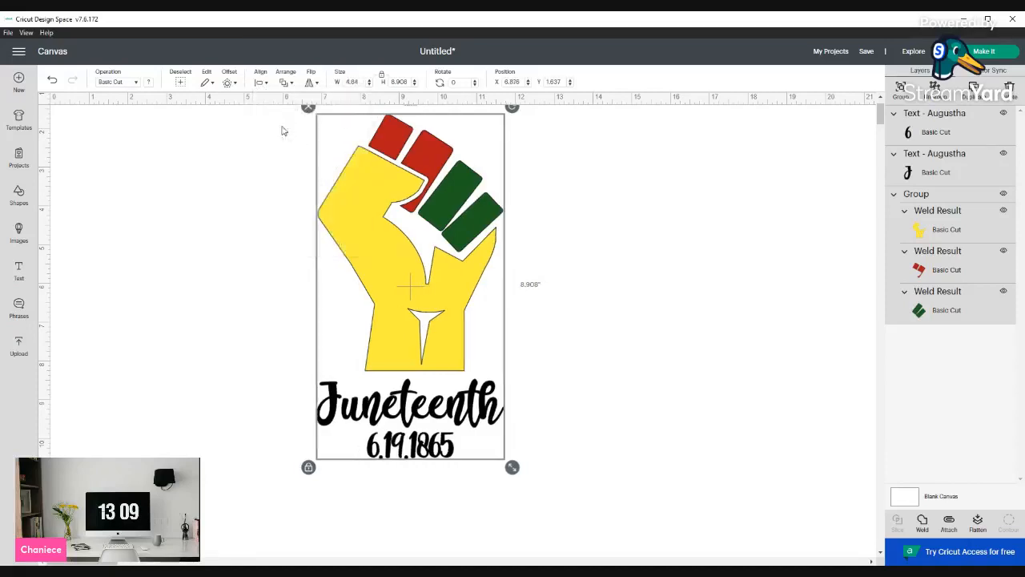
Group the fist with the Juneteenth and date text and move the group toward the canvas's right side
click(663, 366)
drag(488, 462, 313, 108)
click(900, 89)
drag(494, 233, 810, 253)
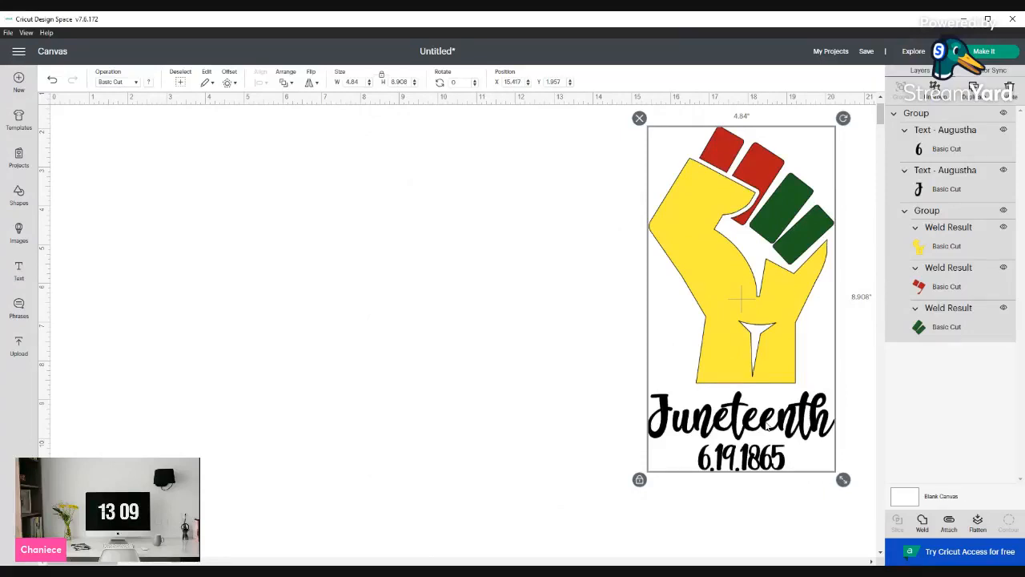
Paste the circular Juneteenth fist design onto the canvas and shrink it into the upper left area
click(256, 570)
click(382, 391)
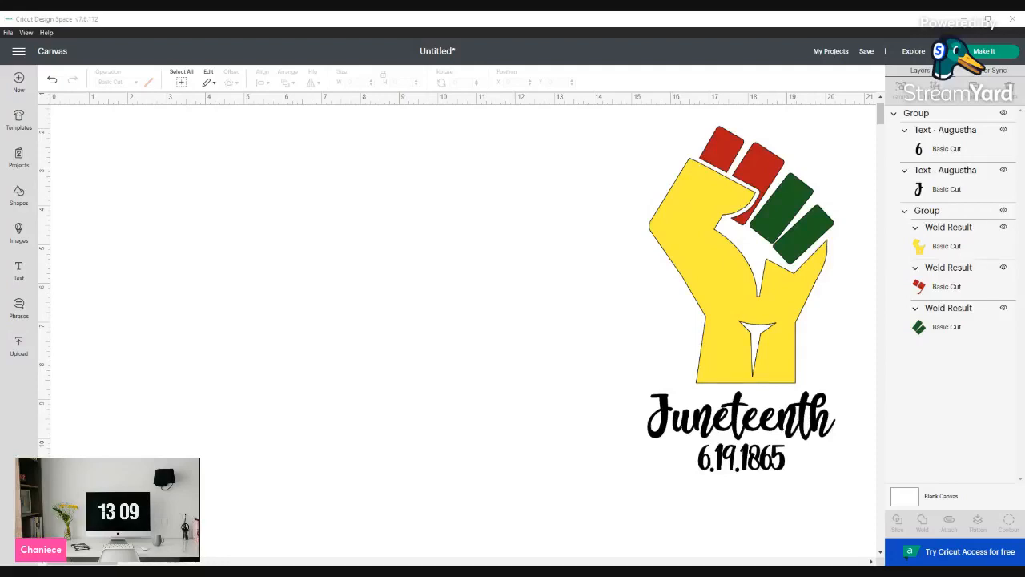
click(318, 540)
key(ctrl+v)
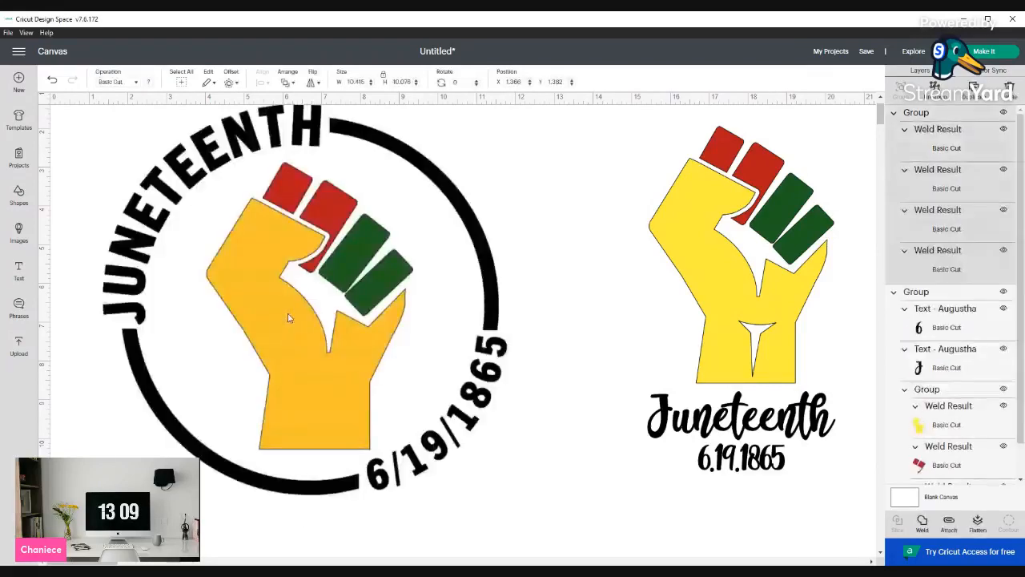
drag(513, 498, 371, 362)
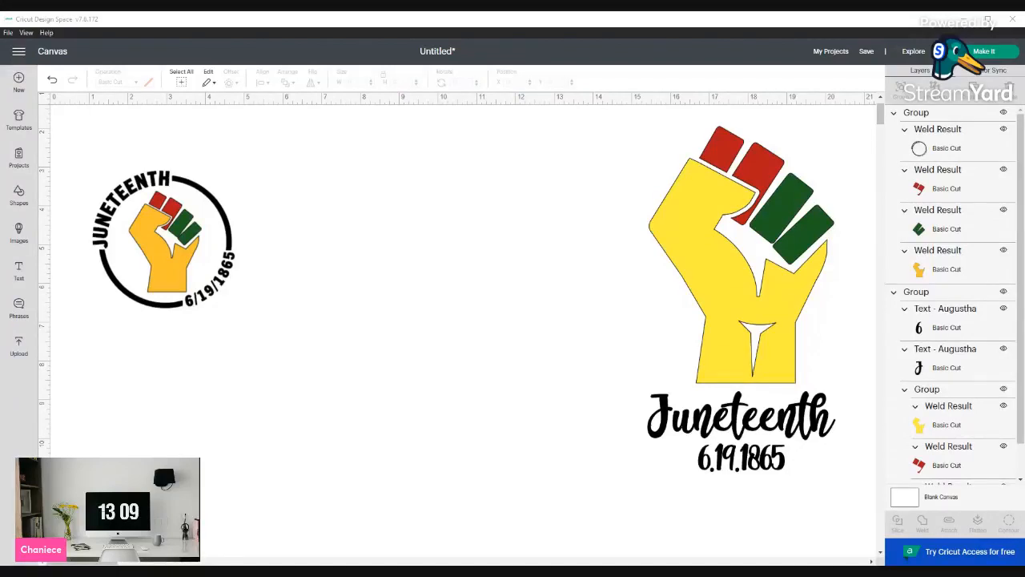
Paste the fist design with vertical JUNETEENTH lettering and shrink it to about 3.4 by 3.7 inches
click(331, 524)
key(ctrl+v)
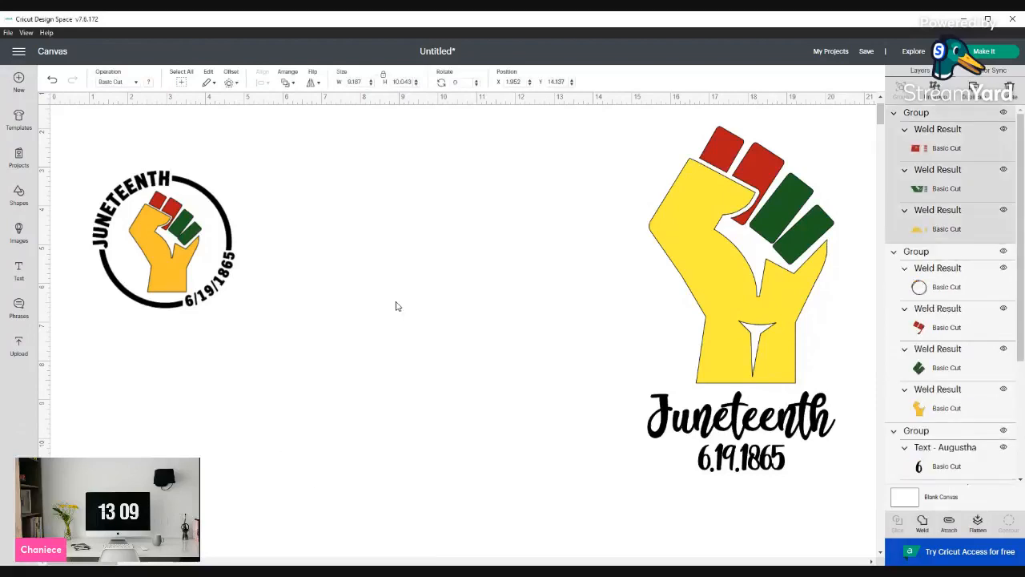
click(430, 386)
scroll(430, 384, down, 3)
scroll(425, 379, up, 2)
scroll(425, 380, down, 6)
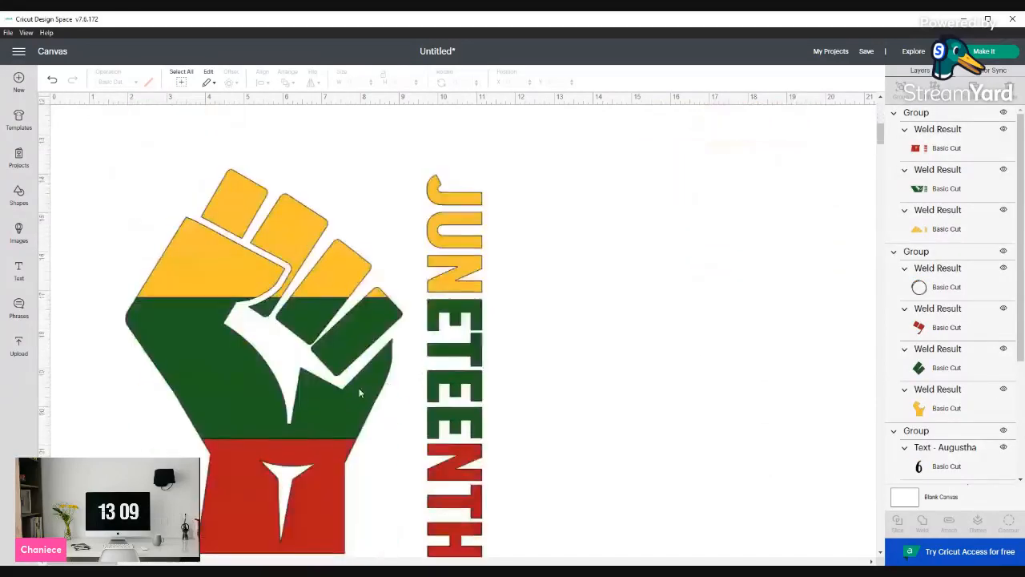
click(358, 388)
scroll(358, 387, down, 2)
drag(490, 459, 401, 368)
scroll(201, 217, up, 8)
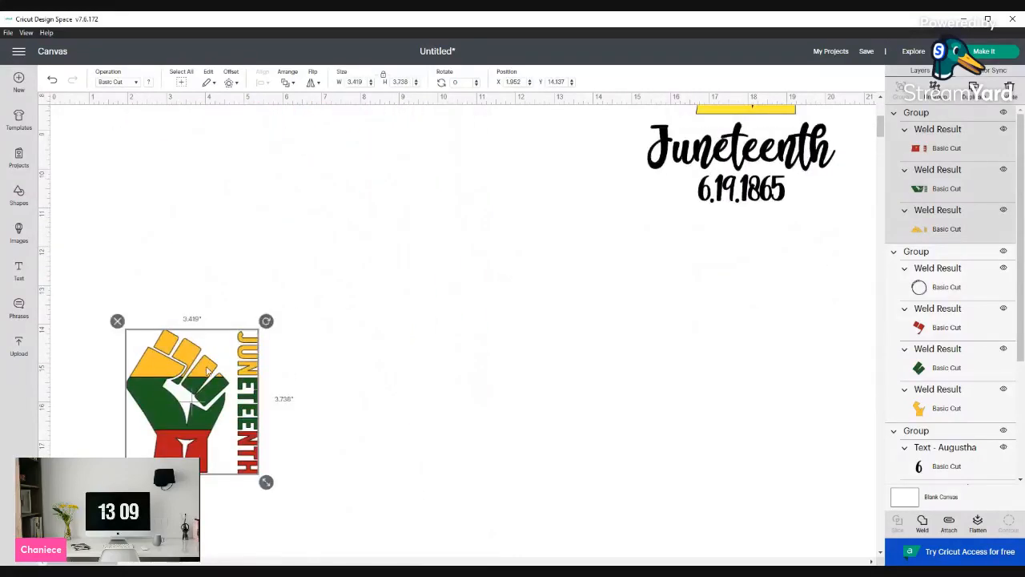
Move the vertical-lettering fist design just below the circular design
drag(211, 394, 213, 392)
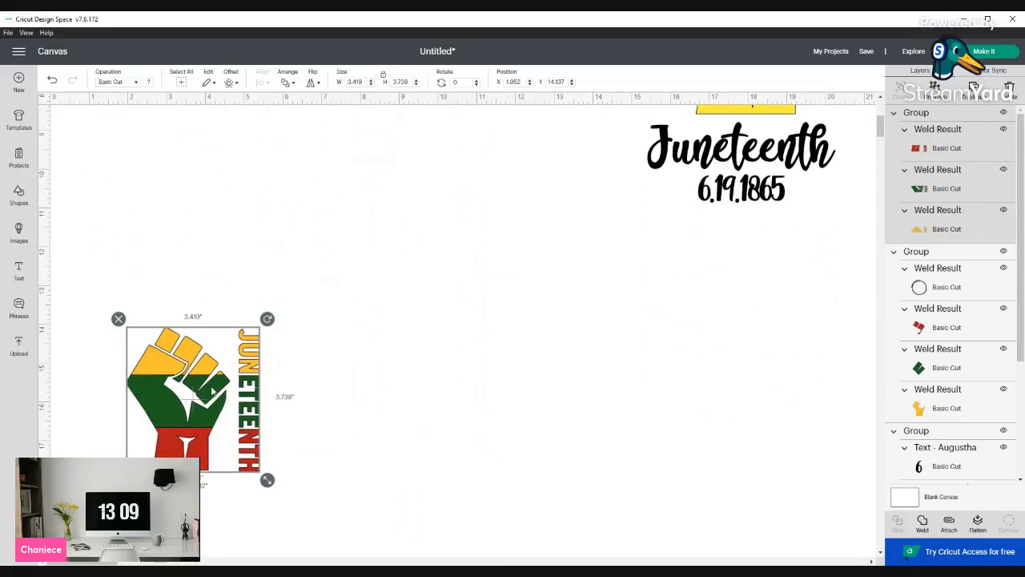
drag(211, 392, 172, 285)
scroll(173, 285, up, 2)
scroll(343, 362, up, 1)
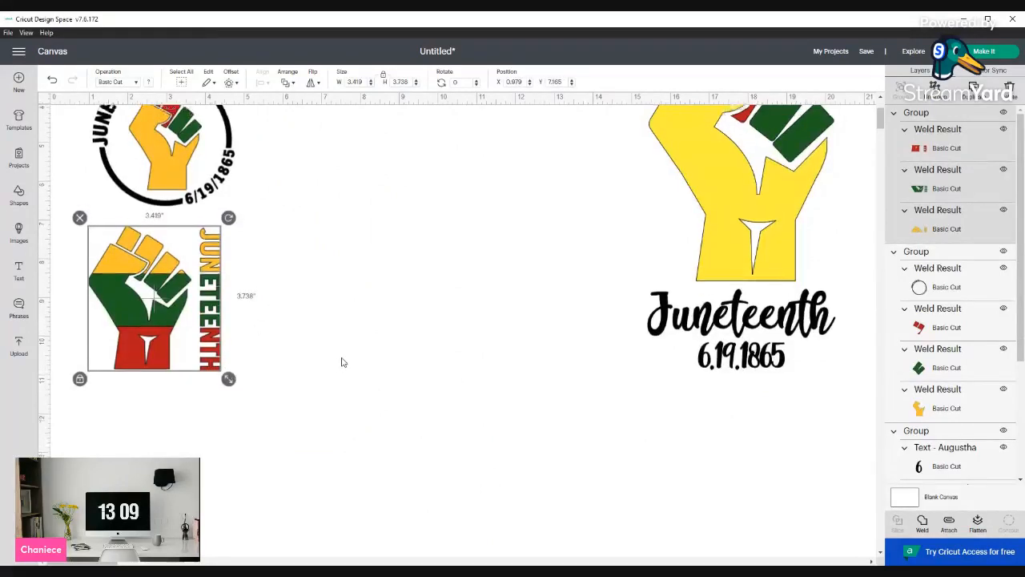
scroll(341, 362, up, 2)
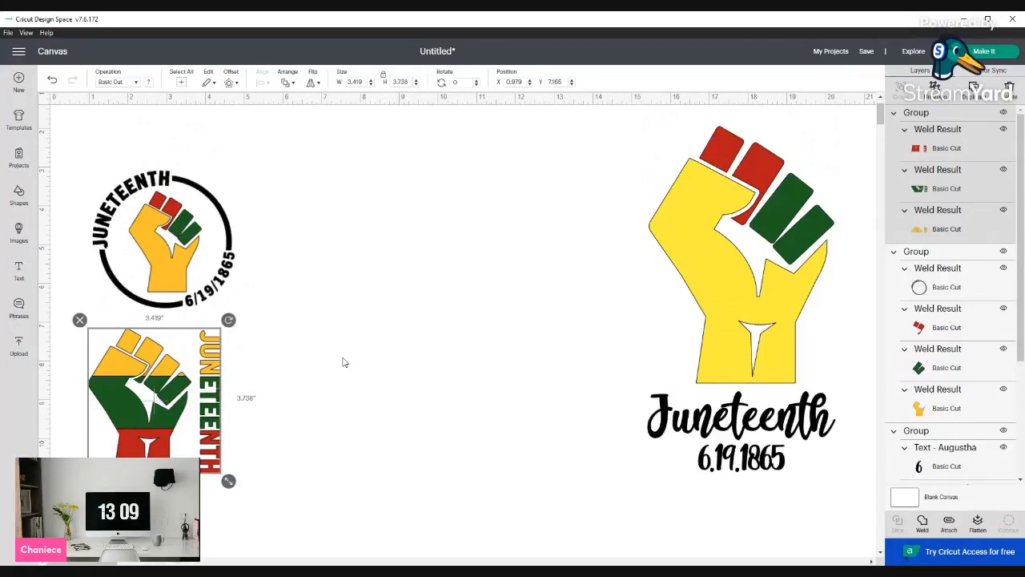
click(343, 362)
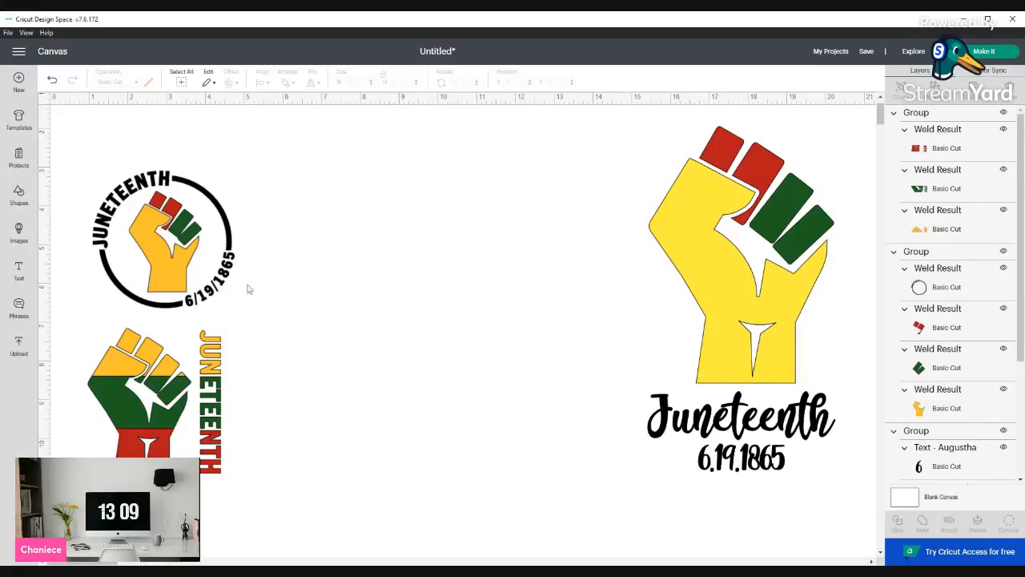
Hide all three grouped designs so the canvas appears empty
click(1003, 114)
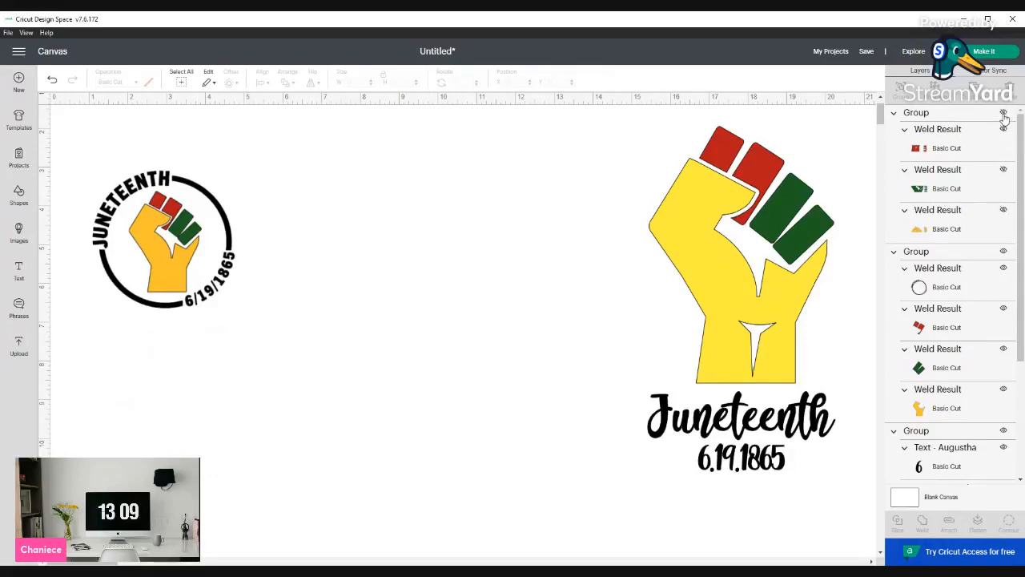
click(1003, 252)
scroll(1004, 439, down, 2)
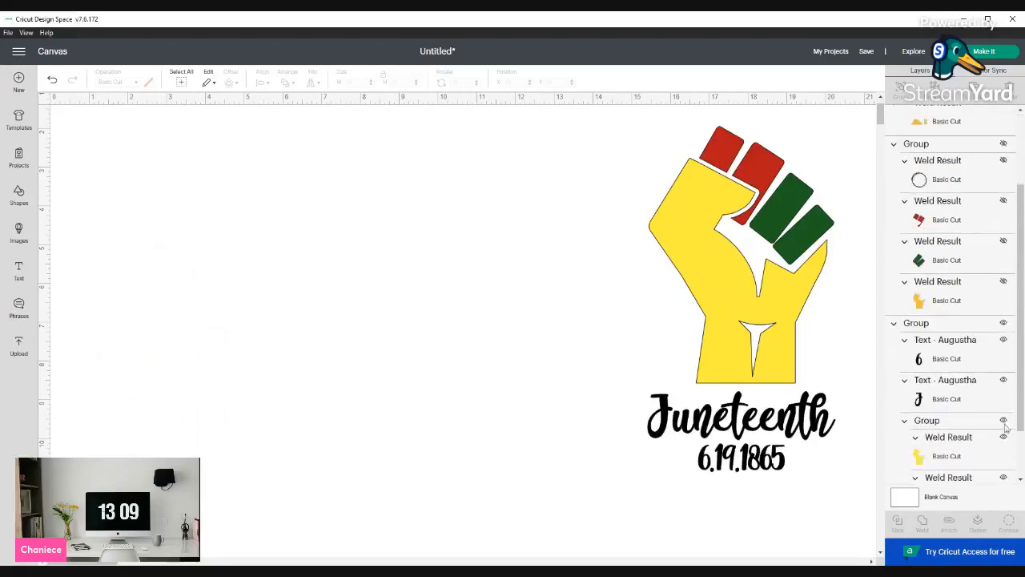
click(1003, 322)
scroll(955, 378, down, 1)
scroll(805, 325, down, 5)
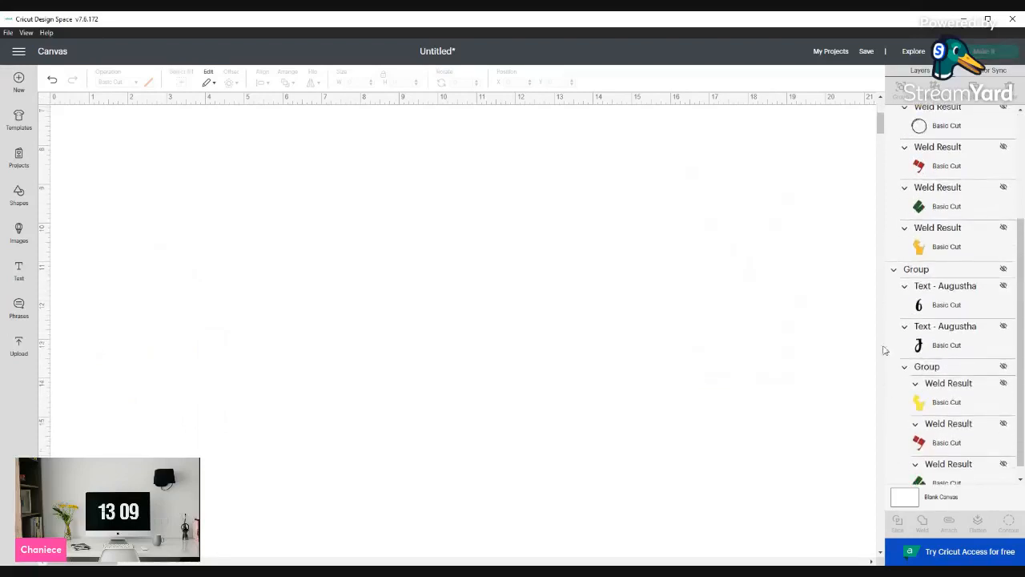
scroll(937, 342, up, 3)
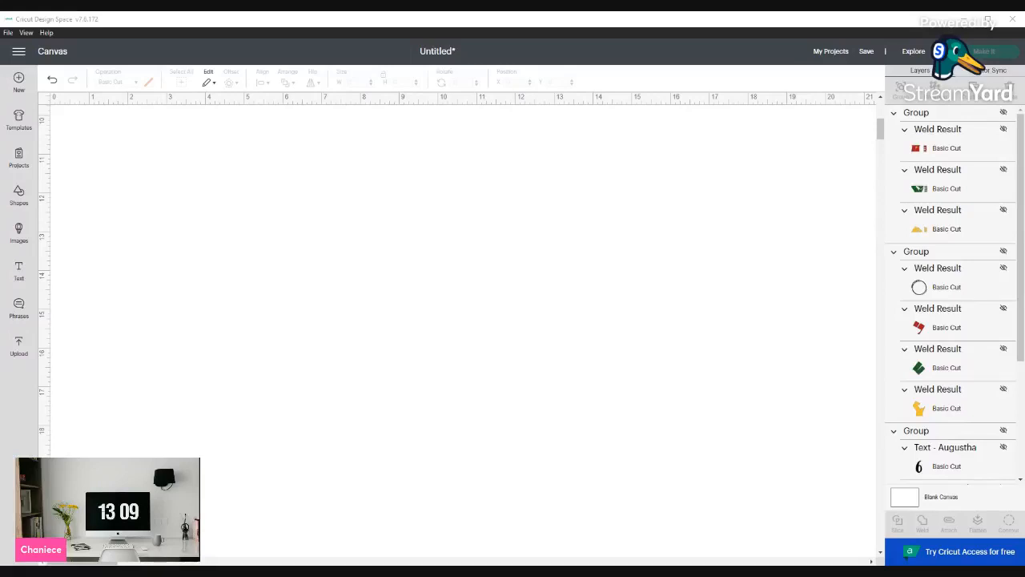
scroll(312, 248, up, 5)
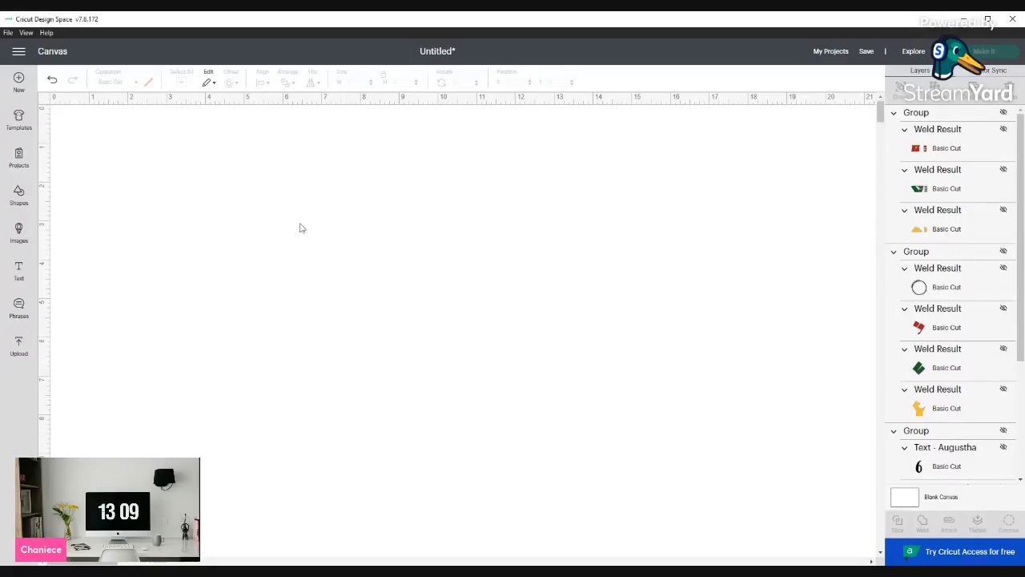
Paste a black raised-fist silhouette, about 4.8 by 6.6 inches, and position it near the canvas's upper left
key(ctrl+v)
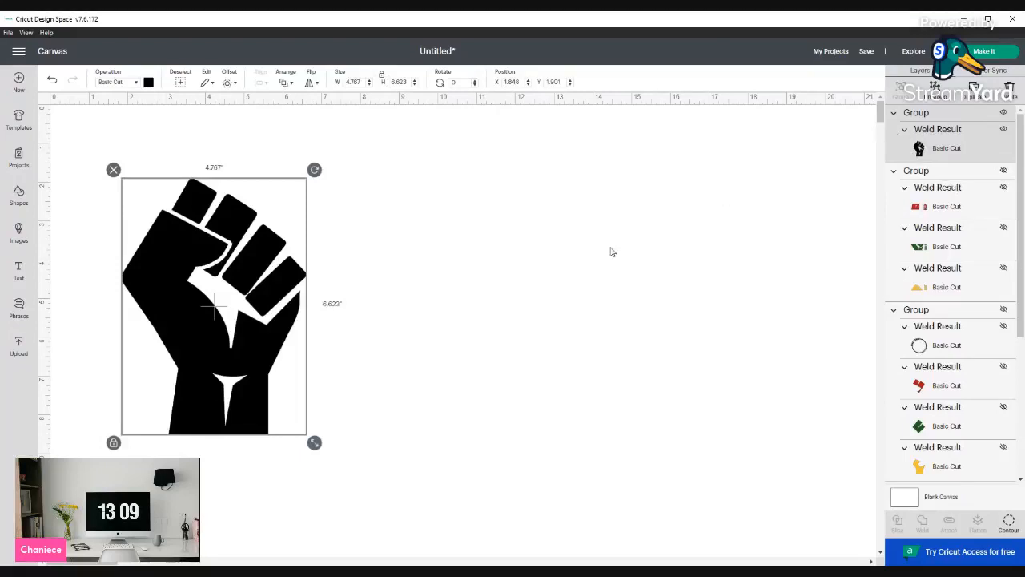
drag(232, 259, 288, 234)
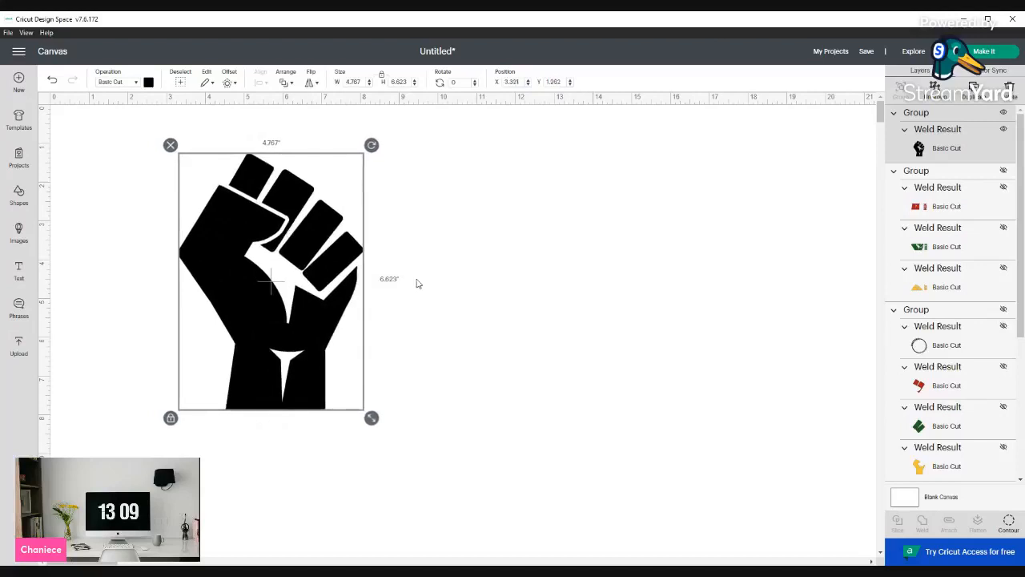
click(416, 282)
click(317, 313)
click(430, 365)
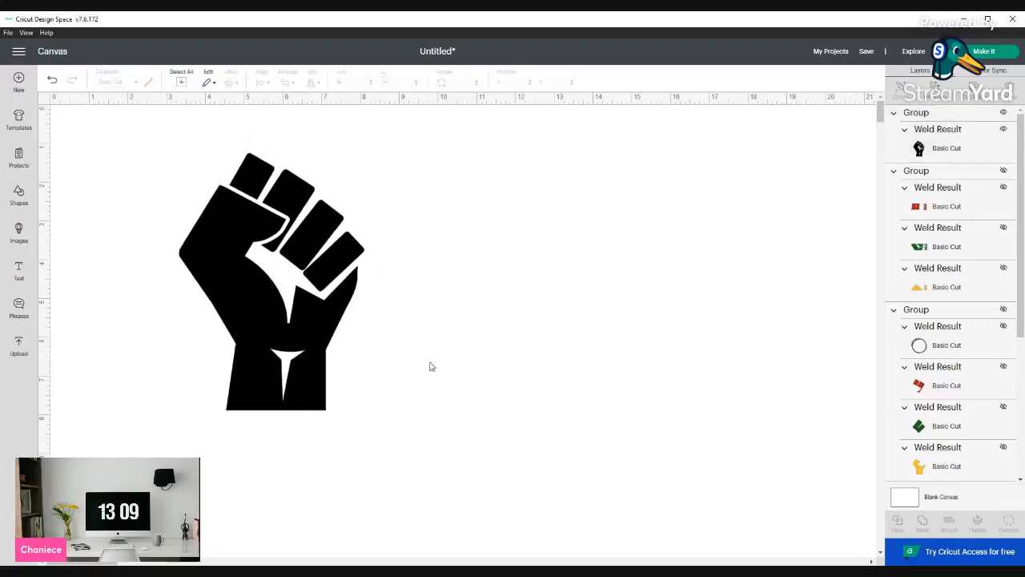
drag(323, 352, 285, 348)
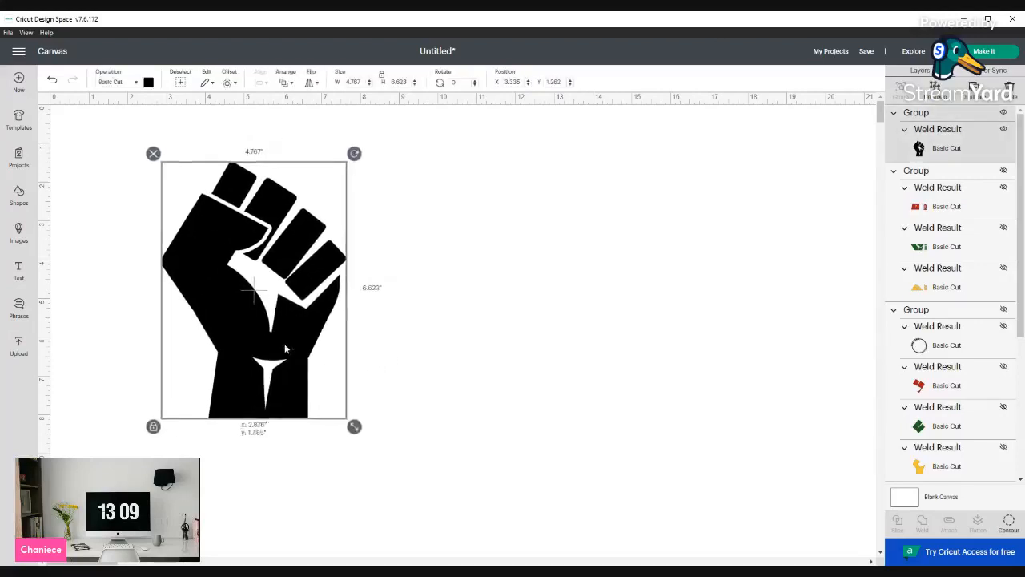
click(374, 385)
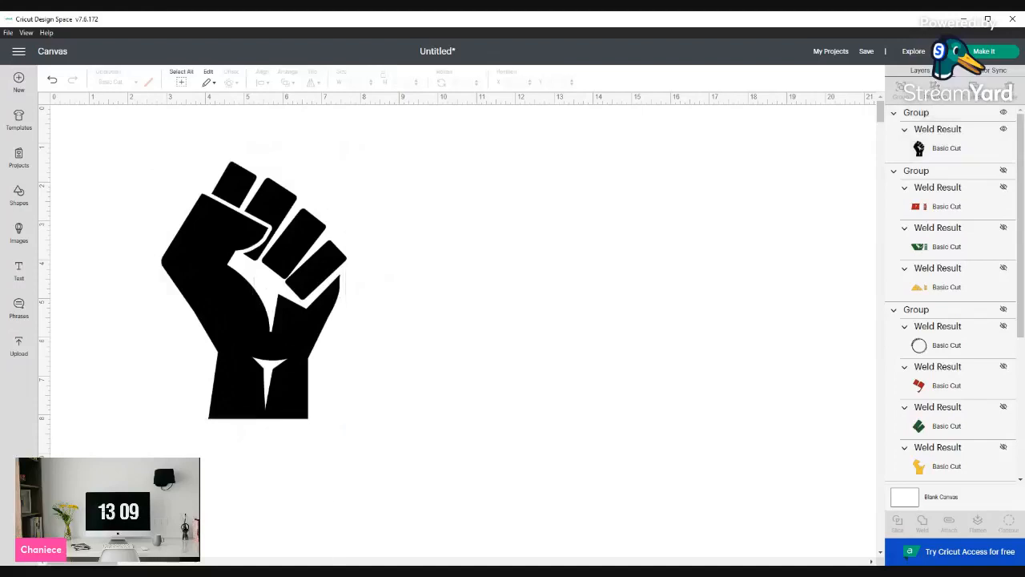
drag(268, 378, 205, 368)
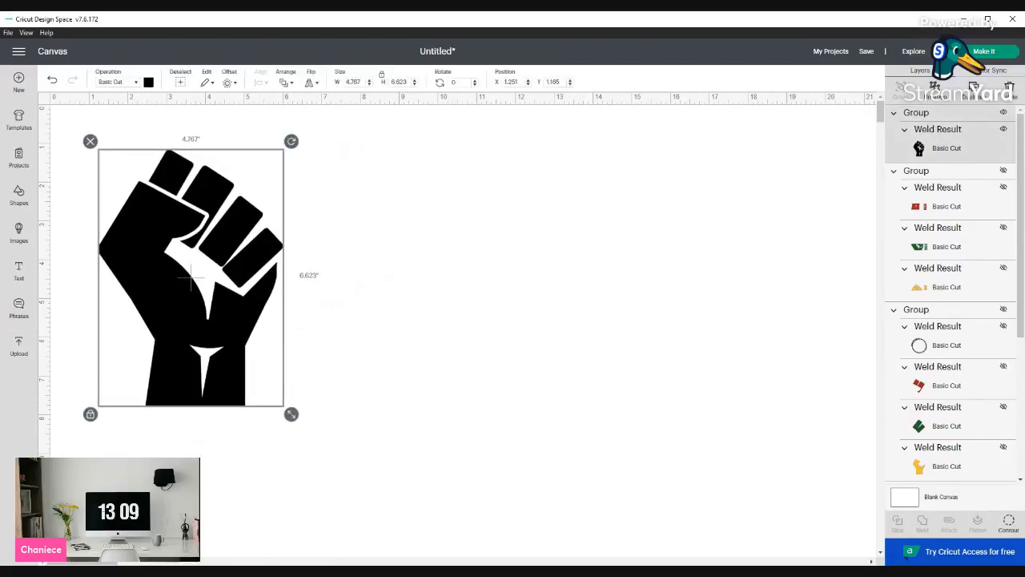
click(372, 332)
click(267, 304)
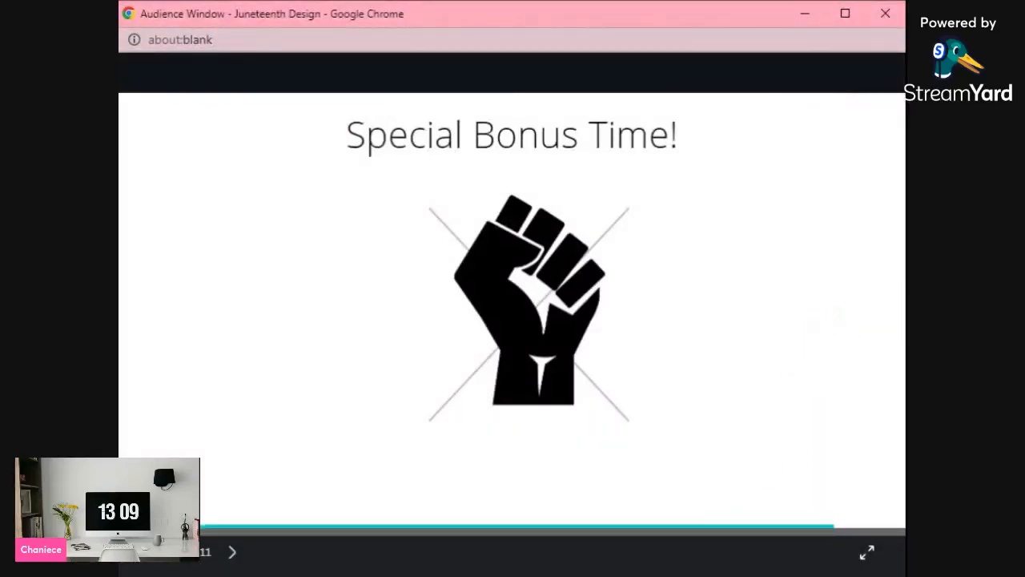
Advance the audience presentation to the next slide
click(833, 318)
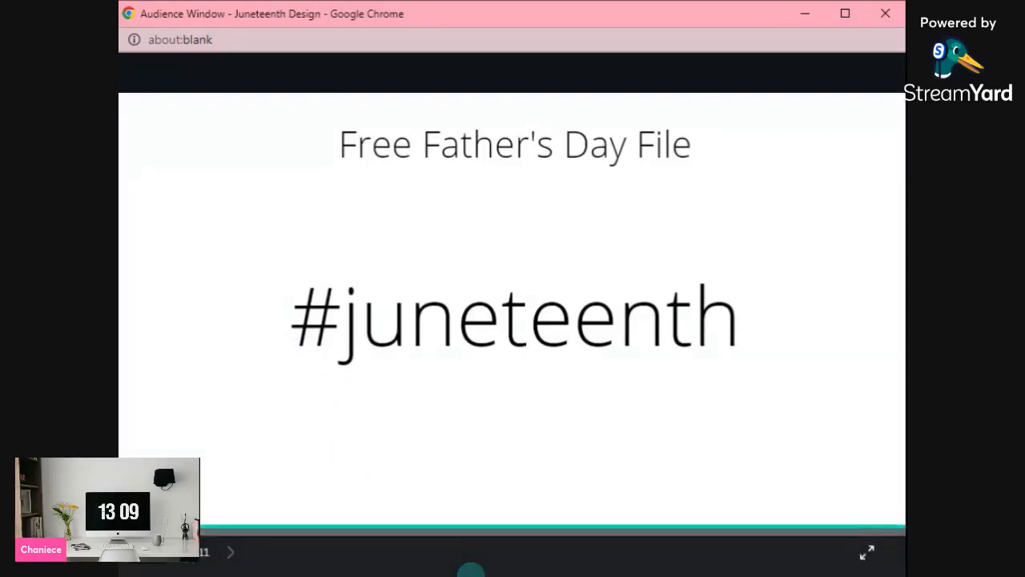
click(471, 574)
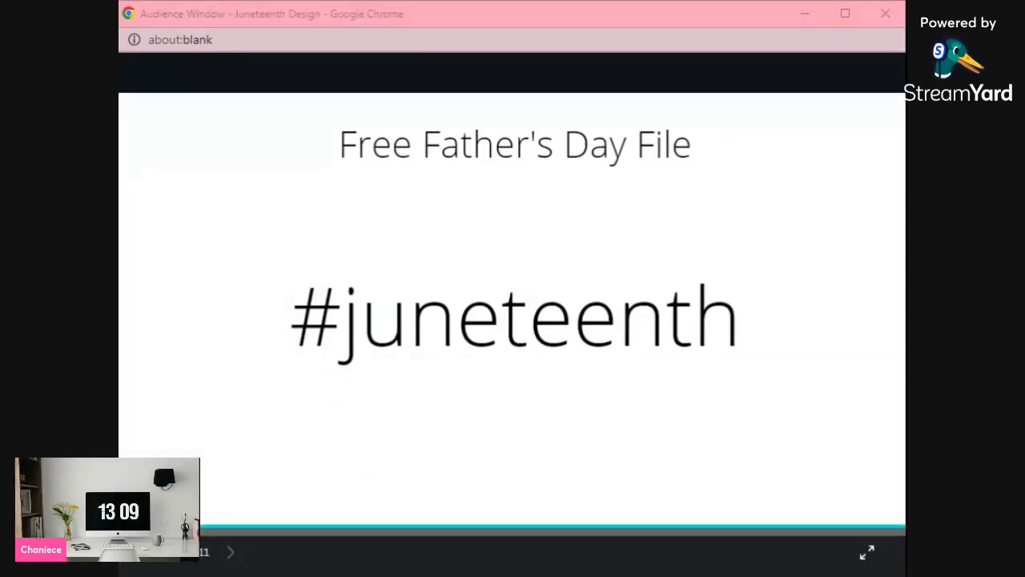
click(685, 572)
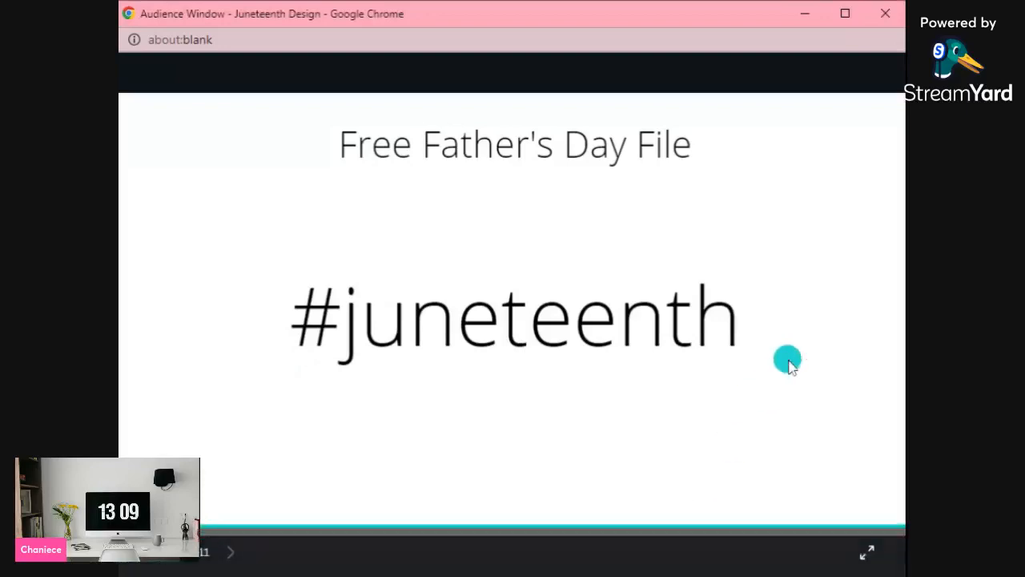